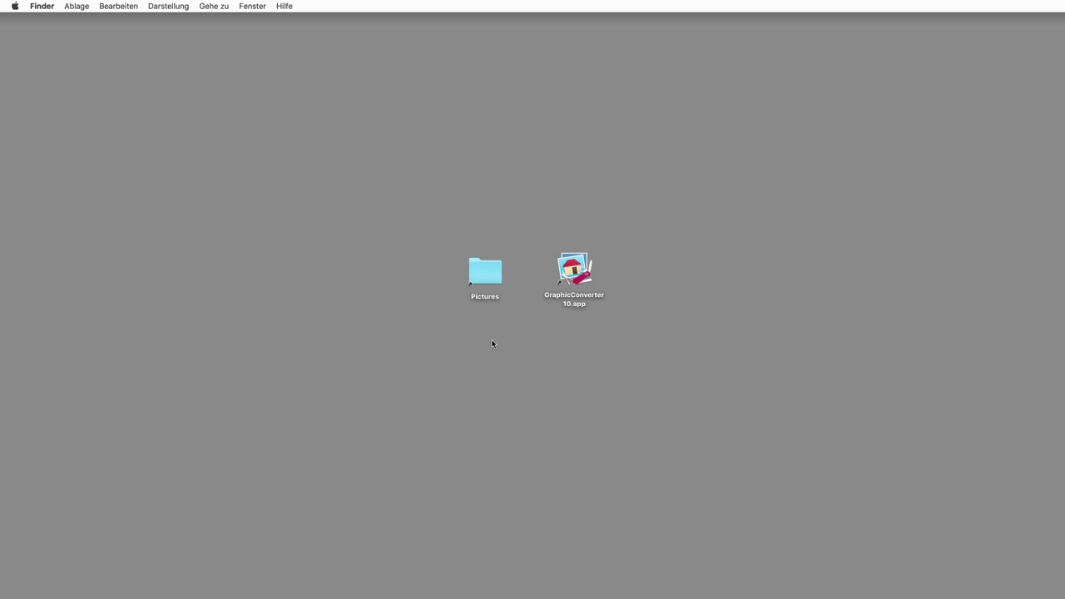
Step: Drop the Pictures folder onto GraphicConverter 10 to browse its 42 images
{"action": "left_click_drag", "start_coordinate": [485, 285], "coordinate": [574, 279]}
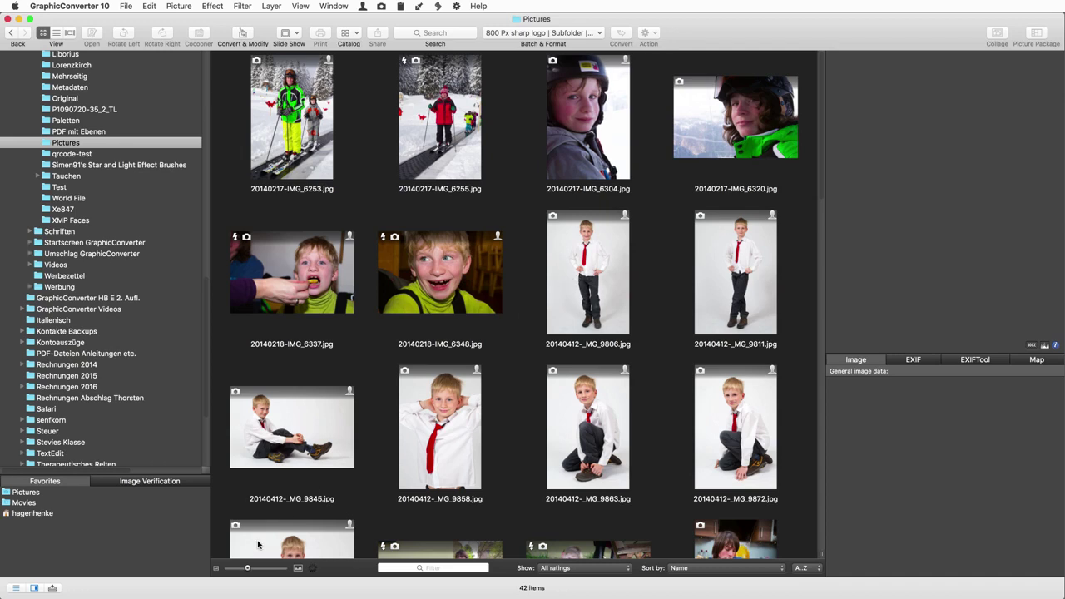
Step: Enlarge the thumbnails and open 20140412-_MG_9845.jpg in its own window
{"action": "mouse_move", "coordinate": [247, 567]}
{"action": "left_mouse_down"}
{"action": "mouse_move", "coordinate": [235, 569]}
{"action": "mouse_move", "coordinate": [252, 569]}
{"action": "left_mouse_up"}
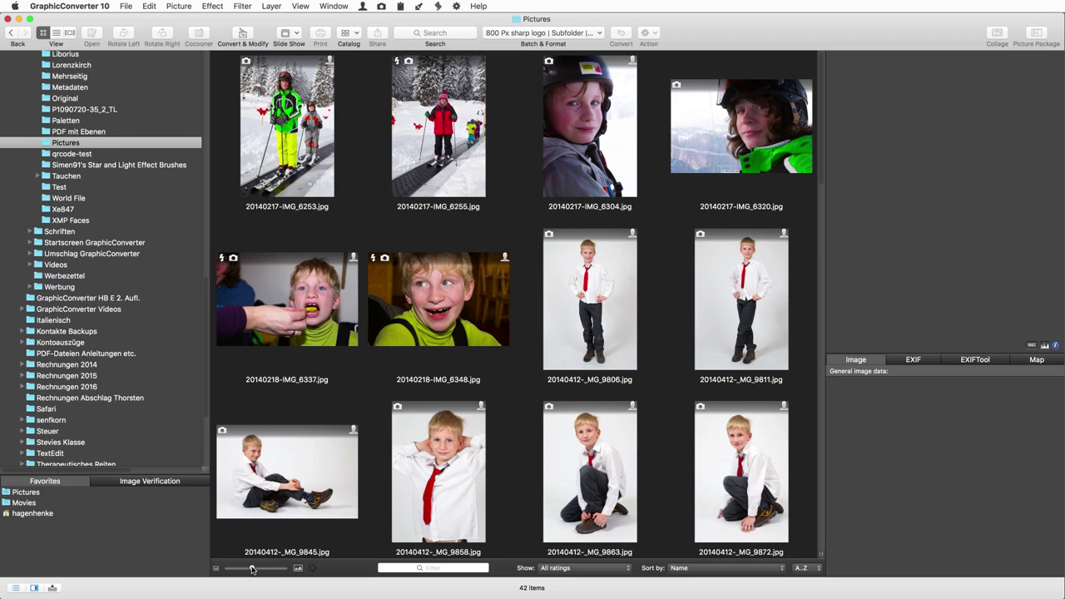
{"action": "left_click", "coordinate": [270, 497]}
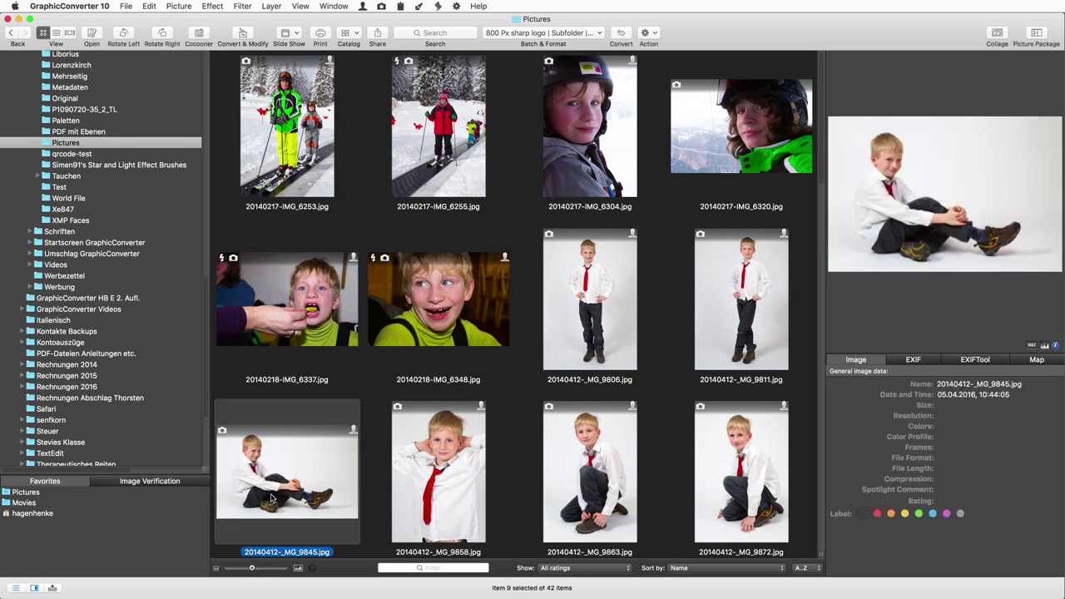
{"action": "double_click", "coordinate": [270, 497]}
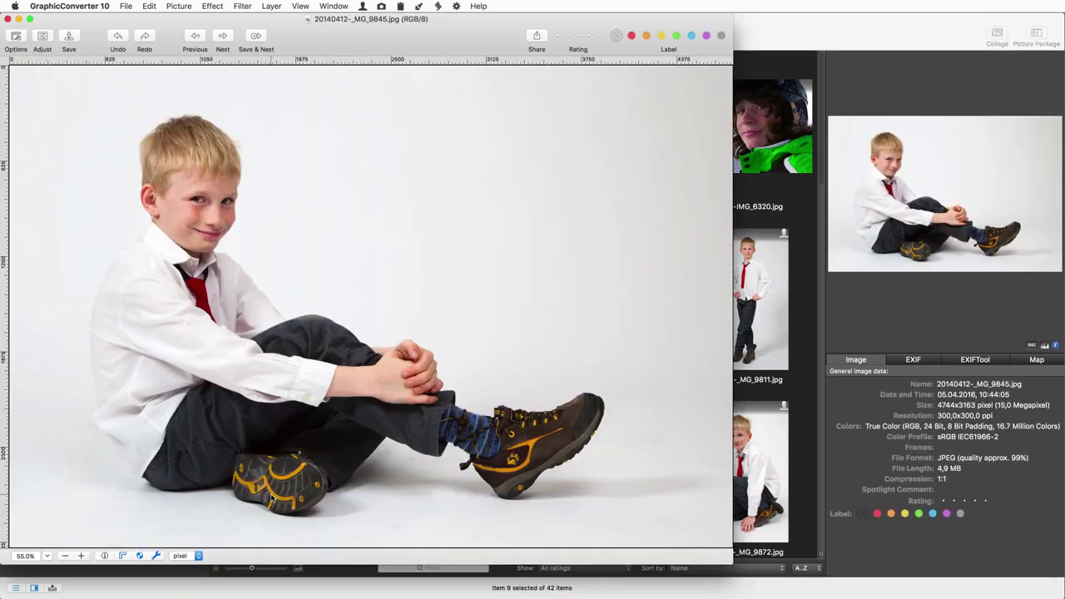
{"action": "left_click", "coordinate": [243, 6]}
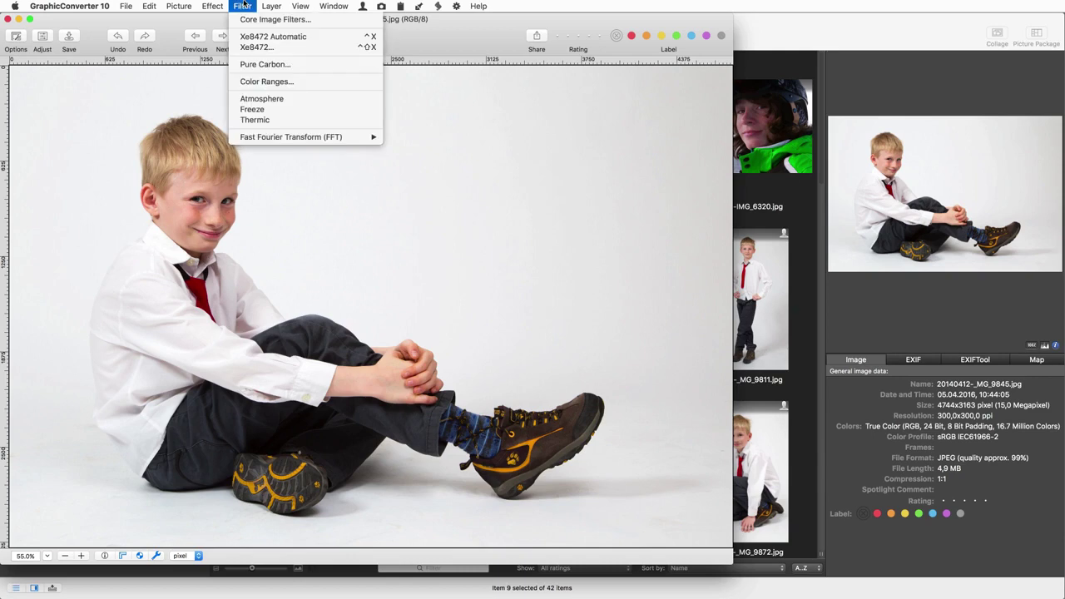
{"action": "mouse_move", "coordinate": [186, 5]}
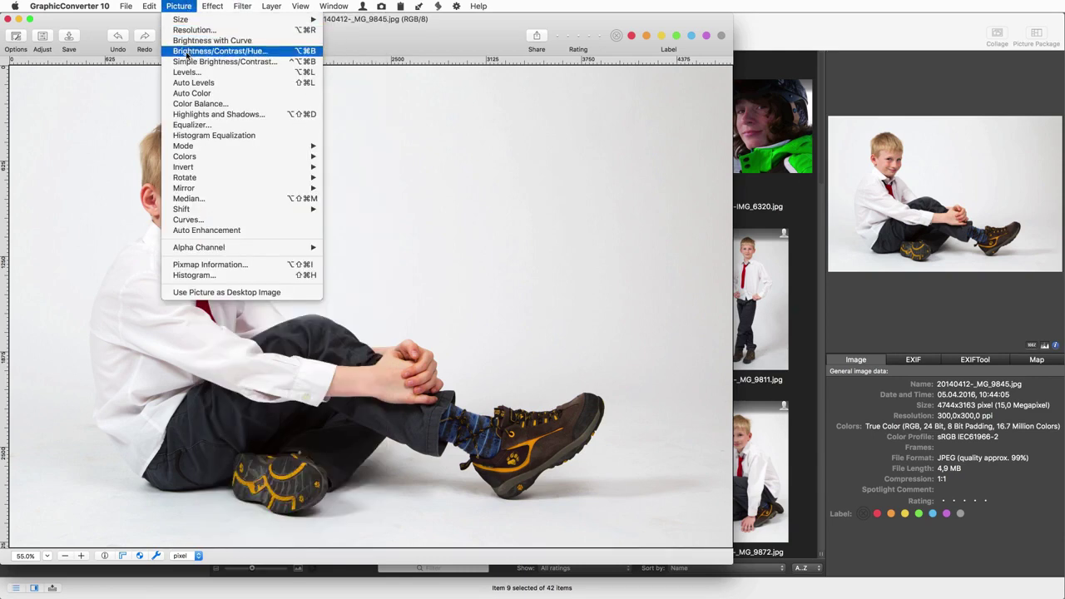
{"action": "left_click", "coordinate": [187, 61]}
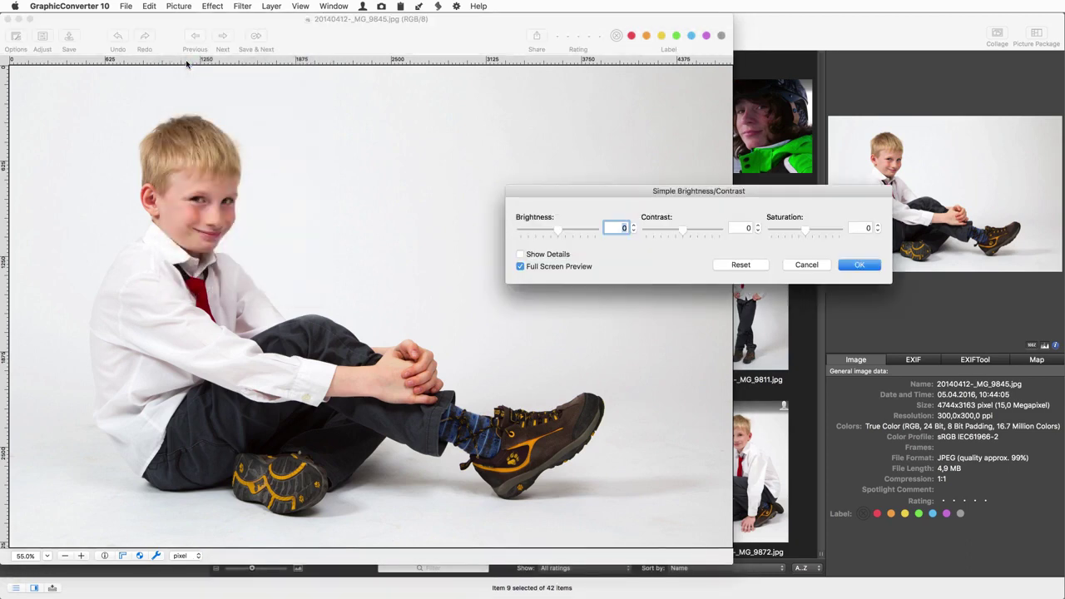
{"action": "key", "text": "Escape"}
{"action": "left_click", "coordinate": [42, 37]}
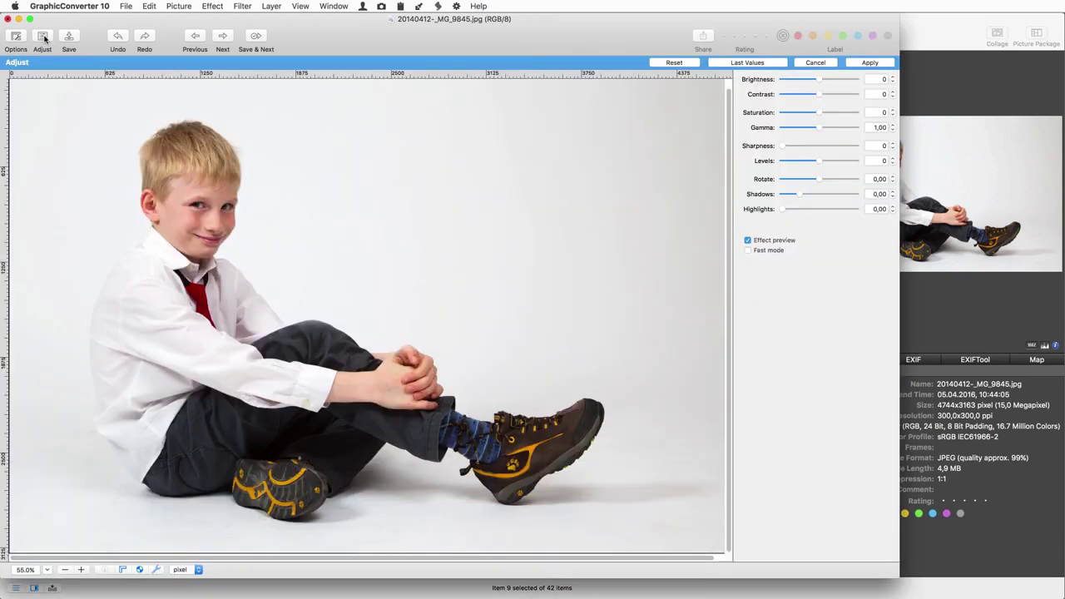
{"action": "left_click", "coordinate": [42, 37]}
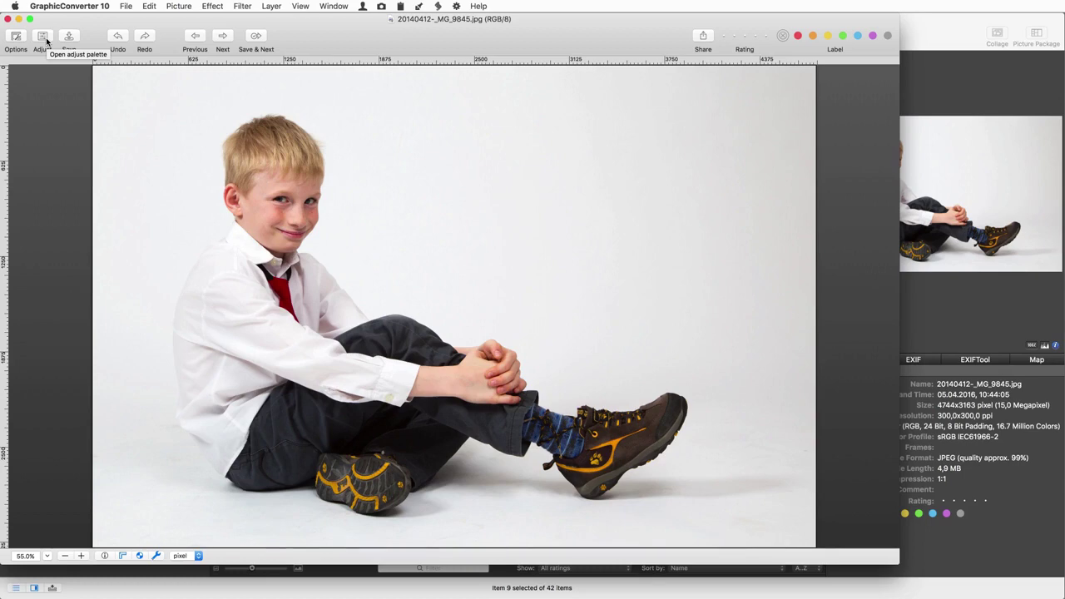
Step: Browse all Save As file formats, cancel without saving, and close 20140412-_MG_9845.jpg
{"action": "left_click", "coordinate": [125, 6]}
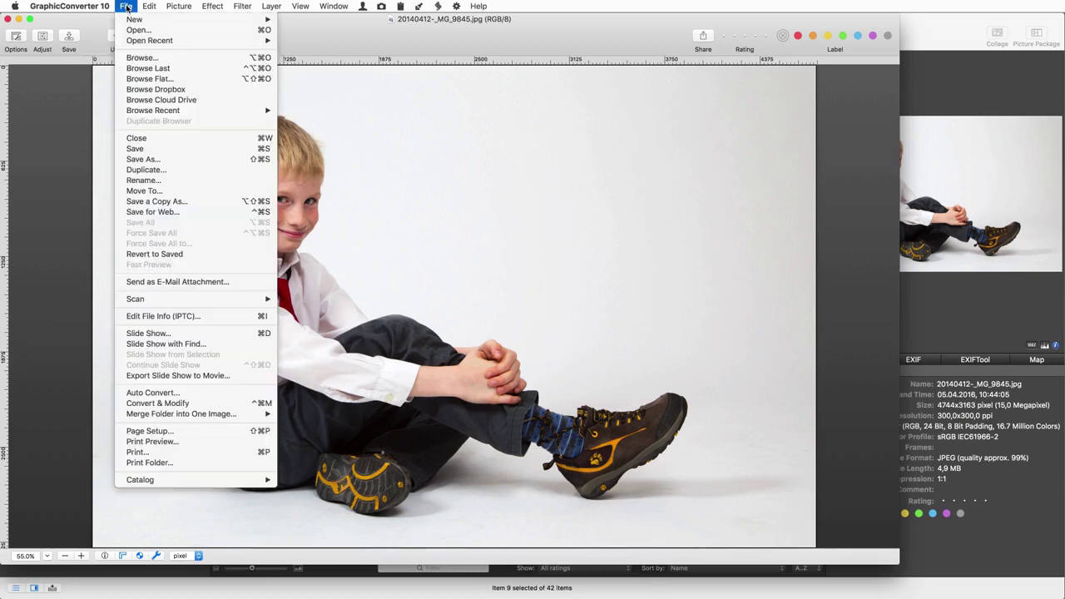
{"action": "left_click", "coordinate": [166, 159]}
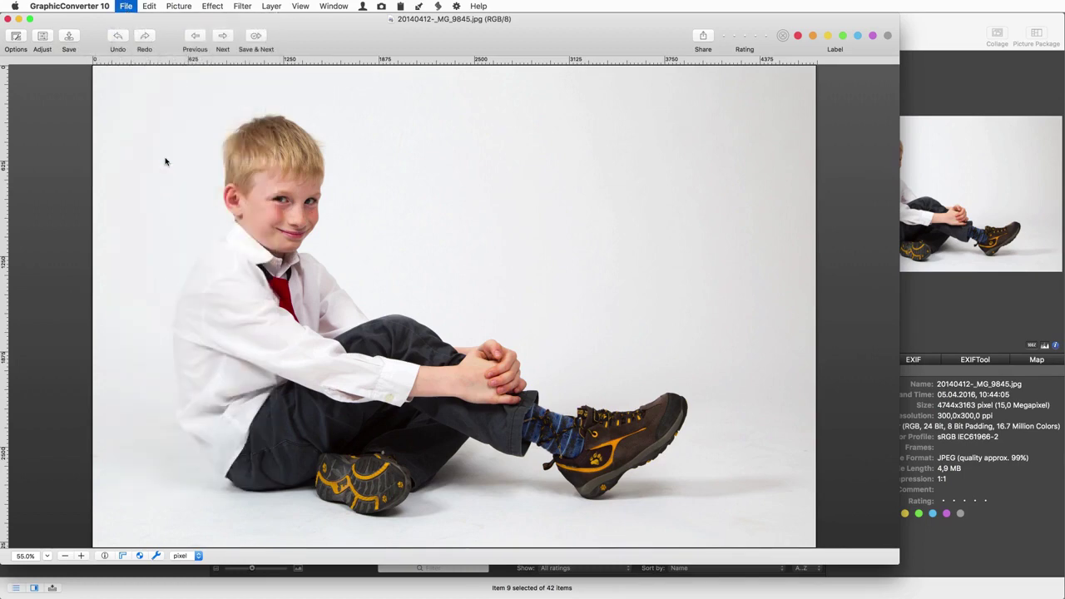
{"action": "left_click", "coordinate": [454, 347]}
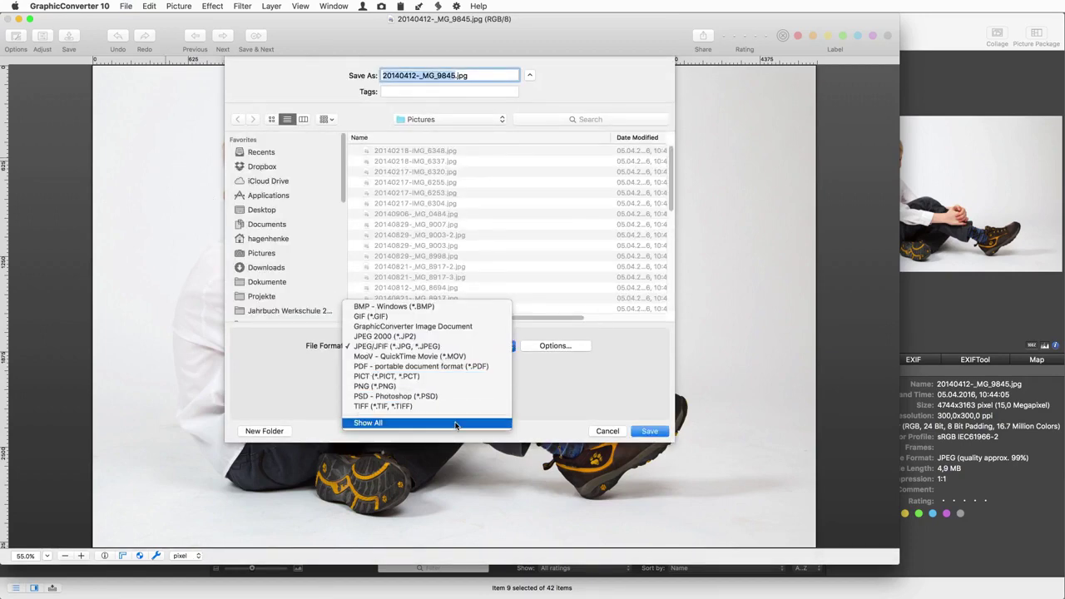
{"action": "left_click", "coordinate": [455, 425]}
{"action": "left_click", "coordinate": [455, 345]}
{"action": "key", "text": "Up"}
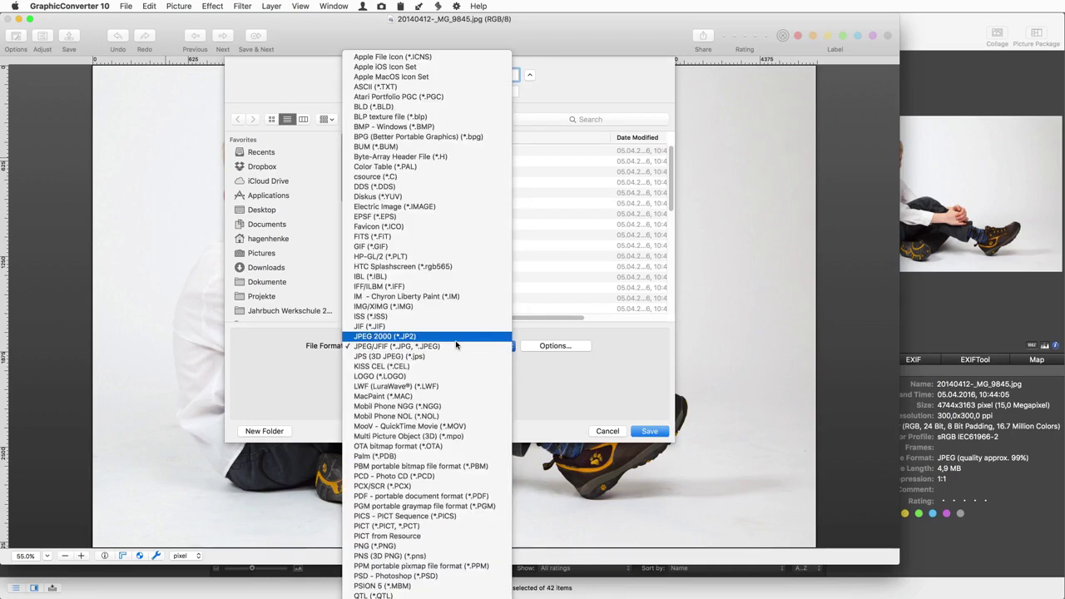
{"action": "key", "text": "Escape"}
{"action": "key", "text": "Escape"}
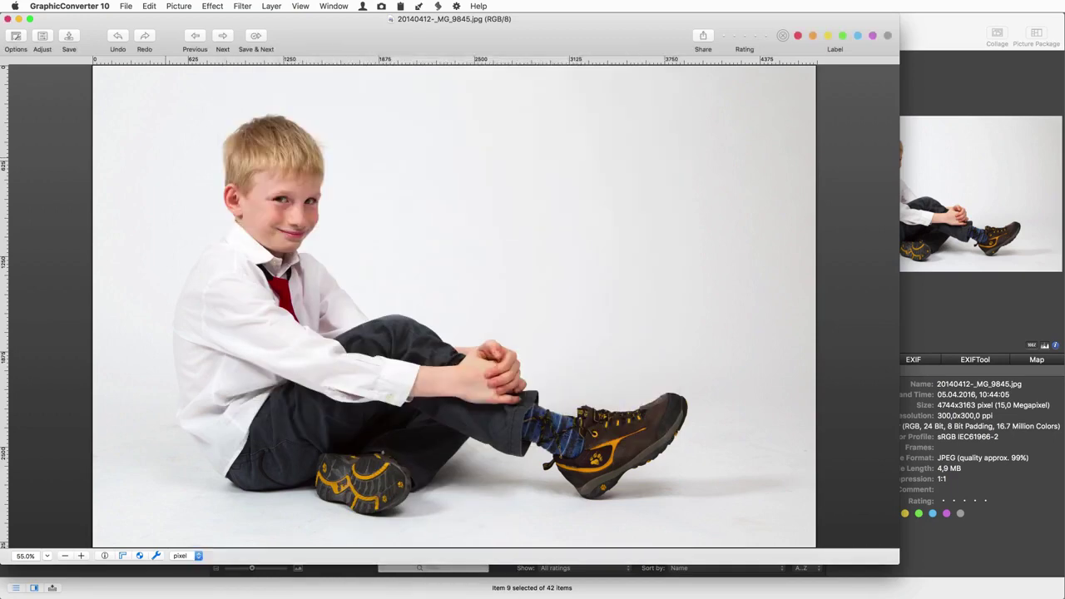
{"action": "key", "text": "super+w"}
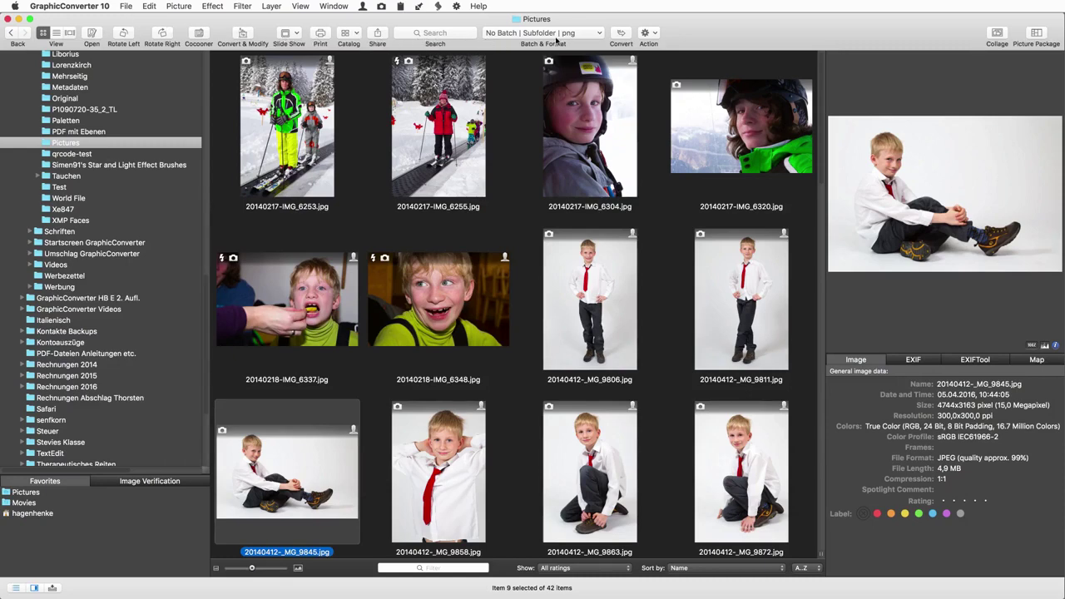
Step: Start a new batch via Define Batch… in the Batch & Format pop-up
{"action": "left_click", "coordinate": [599, 34]}
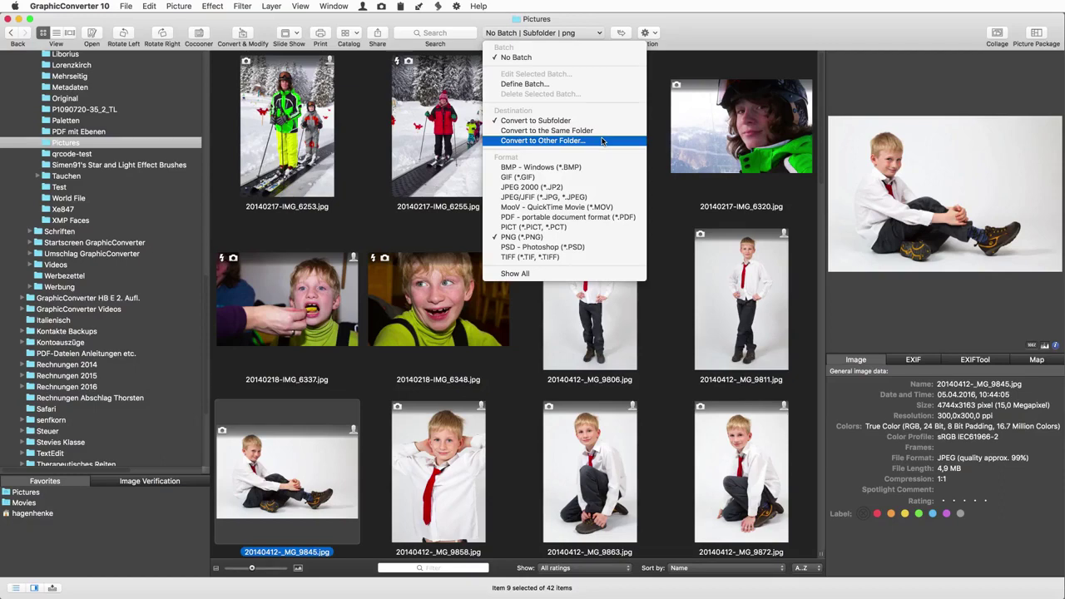
{"action": "left_click", "coordinate": [587, 84]}
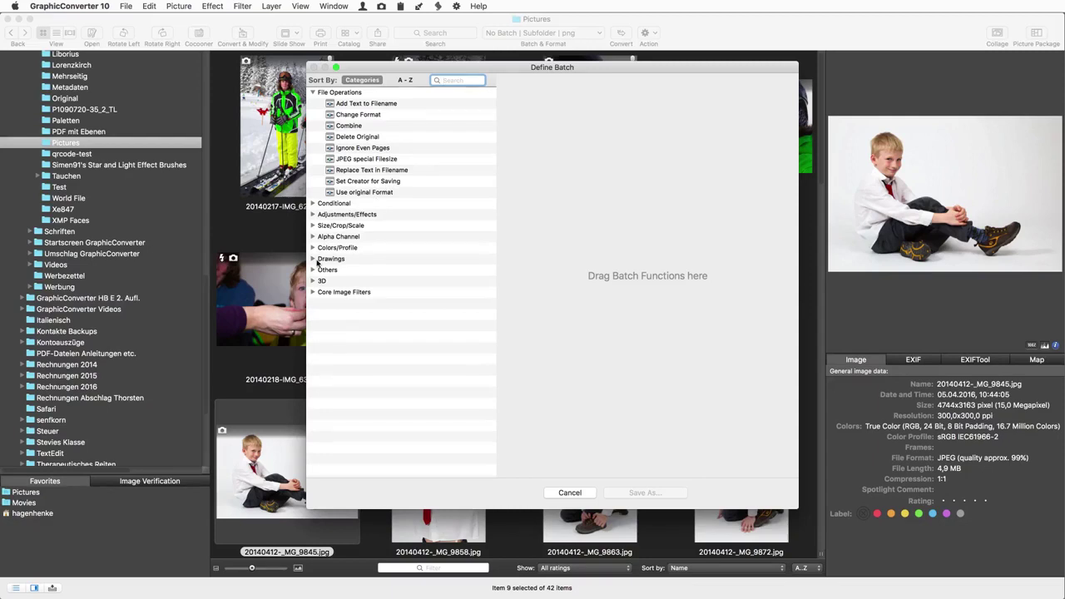
Step: Add Scale (Long Edge) to the batch with an 800-pixel long edge
{"action": "left_click", "coordinate": [313, 227]}
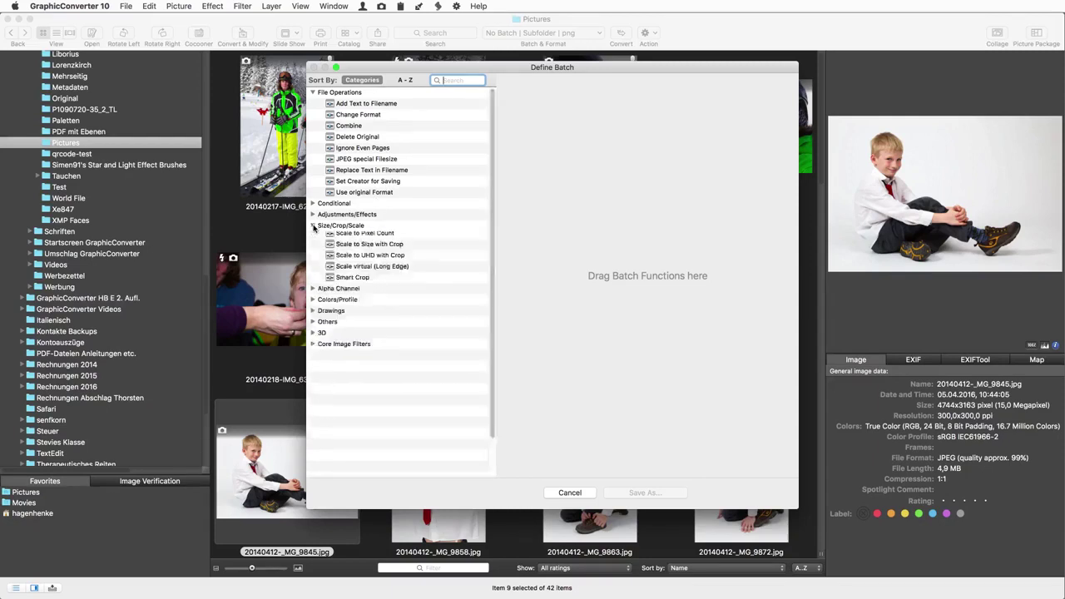
{"action": "double_click", "coordinate": [361, 381]}
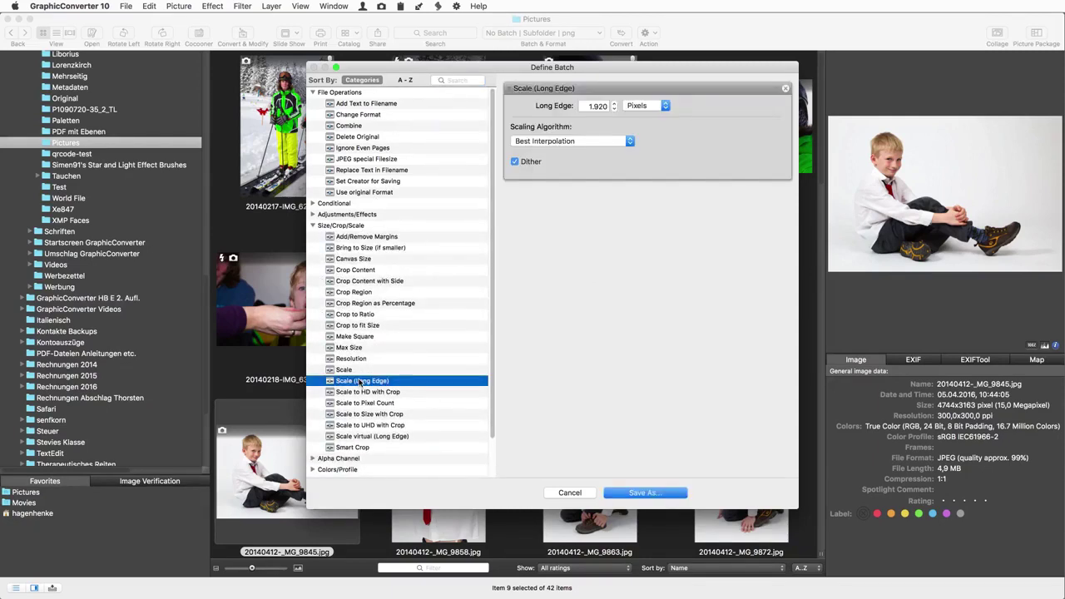
{"action": "double_click", "coordinate": [596, 104]}
{"action": "type", "text": "800"}
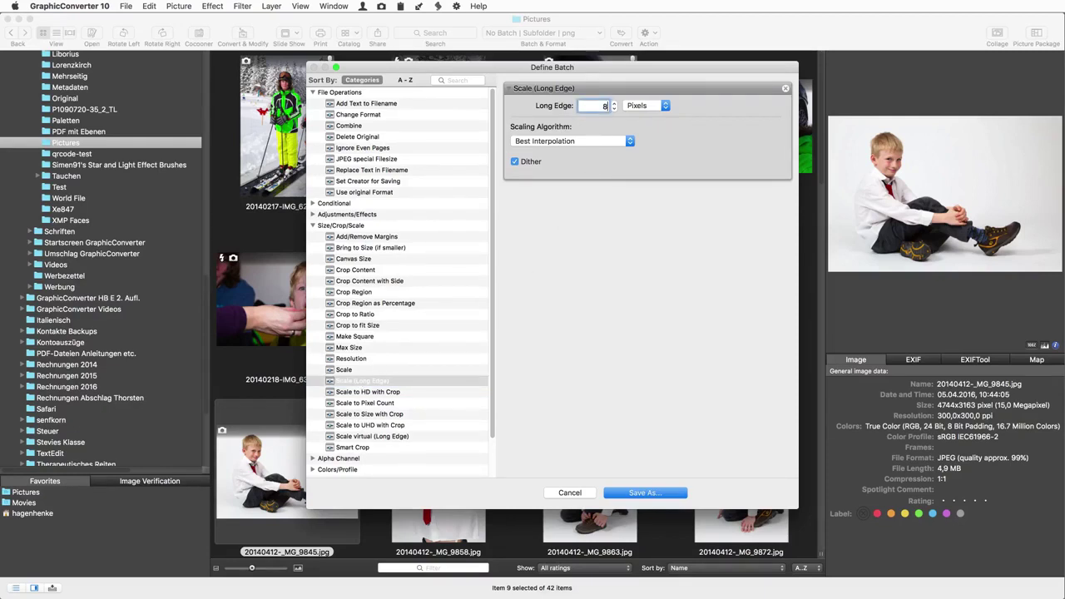
Step: Add Unsharp Mask to the batch with a 20% amount
{"action": "left_click", "coordinate": [313, 214]}
{"action": "scroll", "coordinate": [341, 298], "scroll_direction": "down", "scroll_amount": 4}
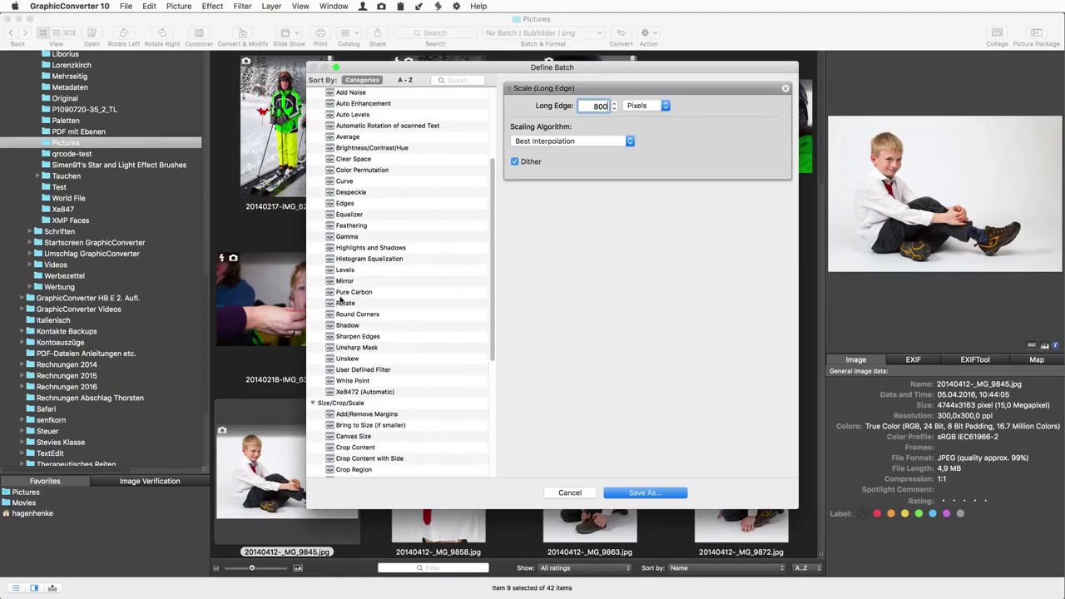
{"action": "double_click", "coordinate": [377, 349]}
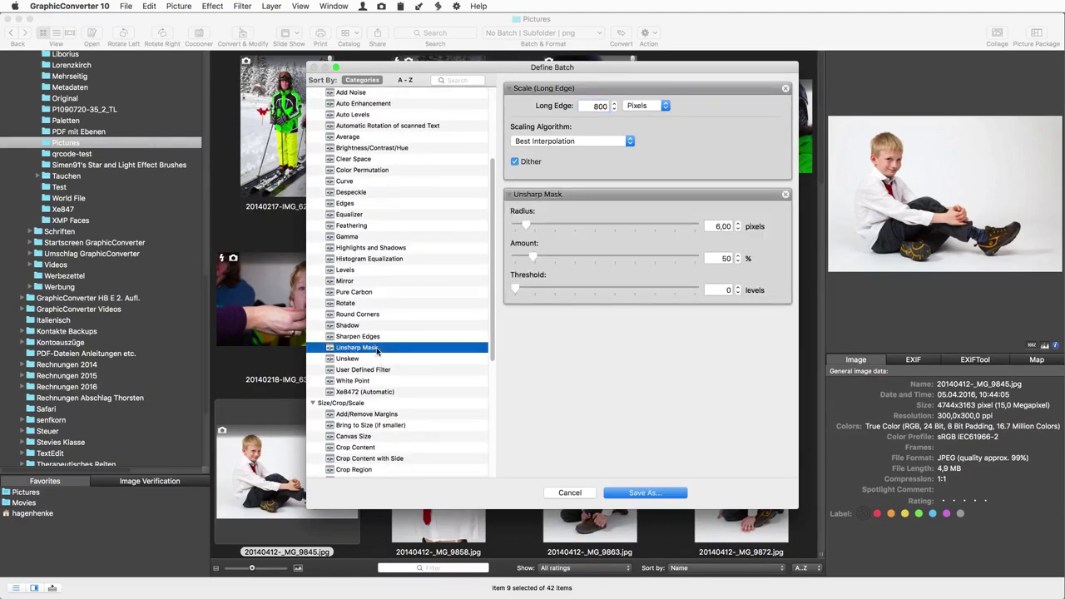
{"action": "double_click", "coordinate": [726, 259]}
{"action": "type", "text": "20"}
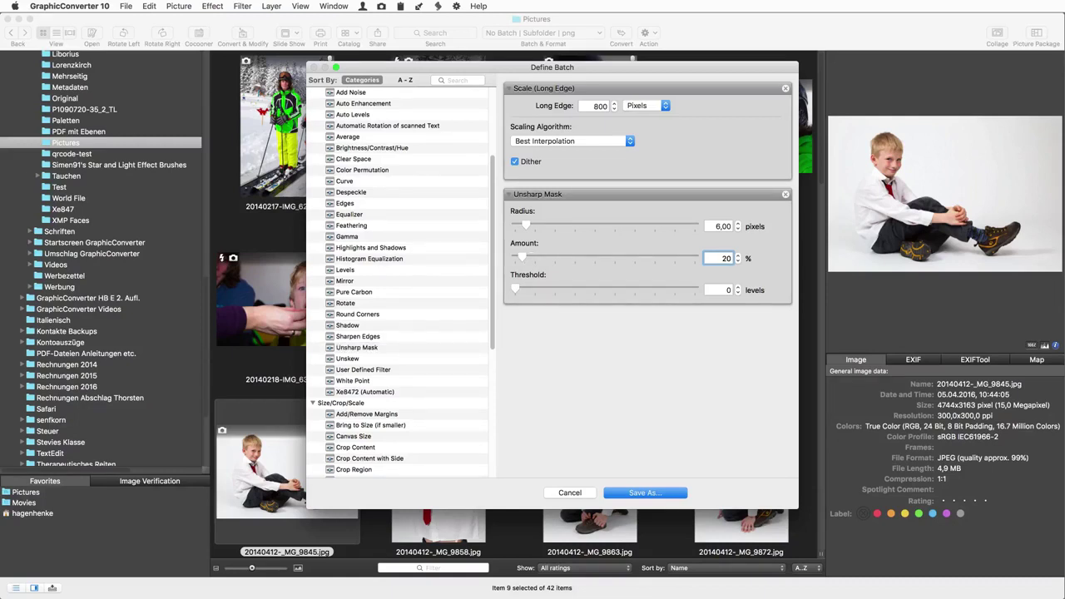
{"action": "scroll", "coordinate": [441, 295], "scroll_direction": "down", "scroll_amount": 10}
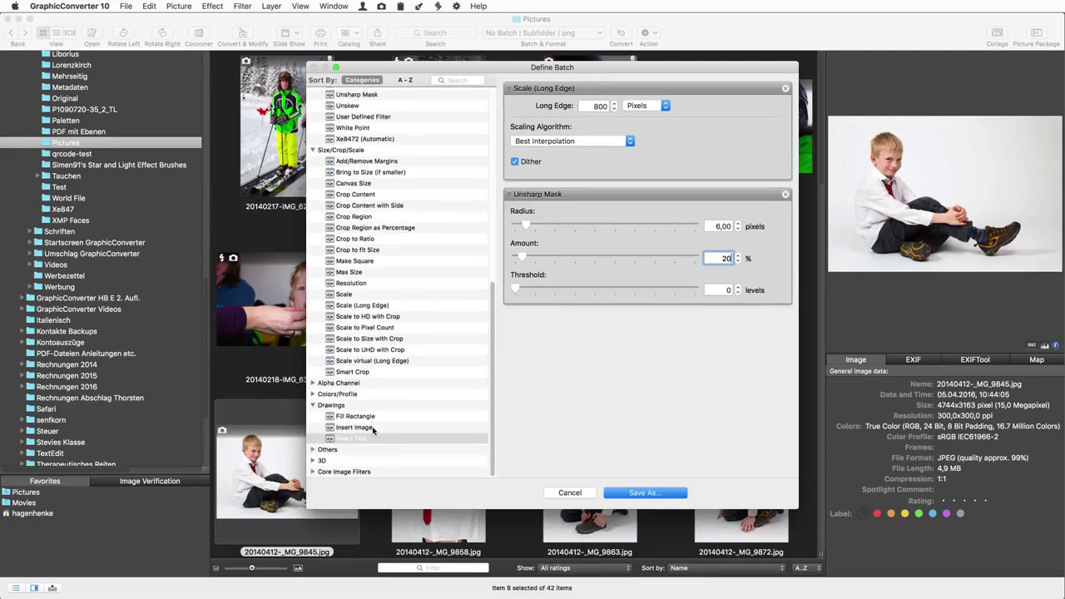
Step: Add Insert Text to the batch, stamping 'My Company' on each image
{"action": "double_click", "coordinate": [371, 439]}
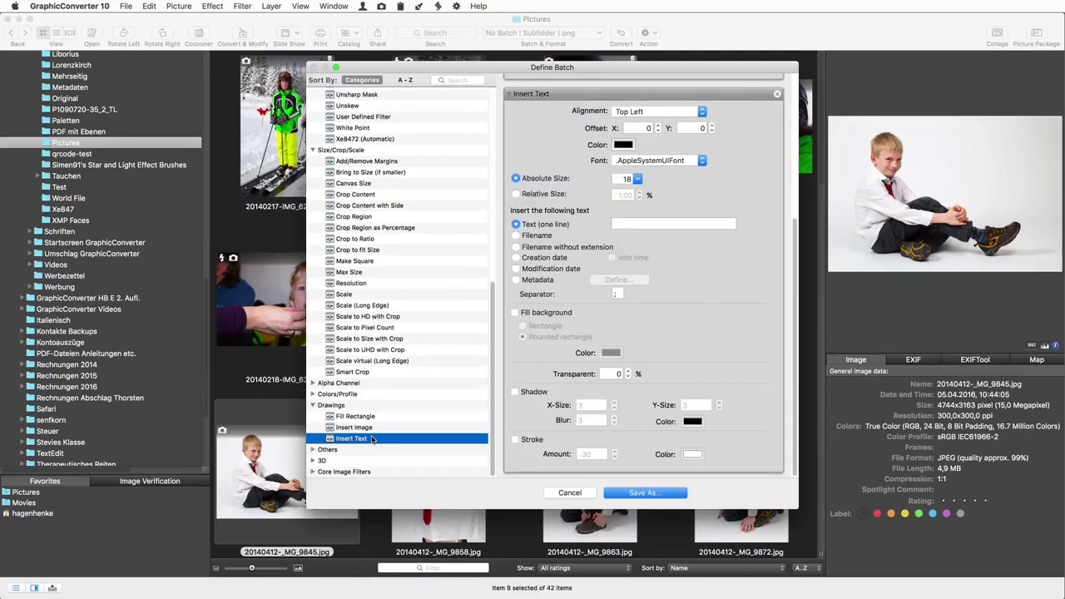
{"action": "left_click", "coordinate": [663, 220]}
{"action": "type", "text": "M"}
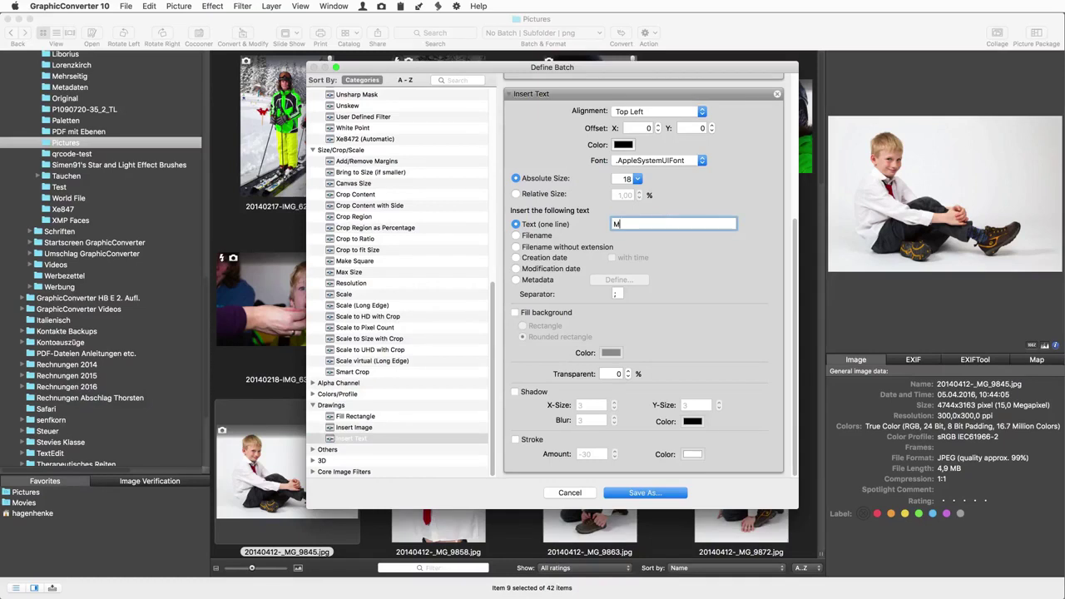
{"action": "type", "text": "y Company"}
Step: Add Insert Image with Elbsand Logo 1.eps centred, then begin saving the batch
{"action": "left_click", "coordinate": [384, 435]}
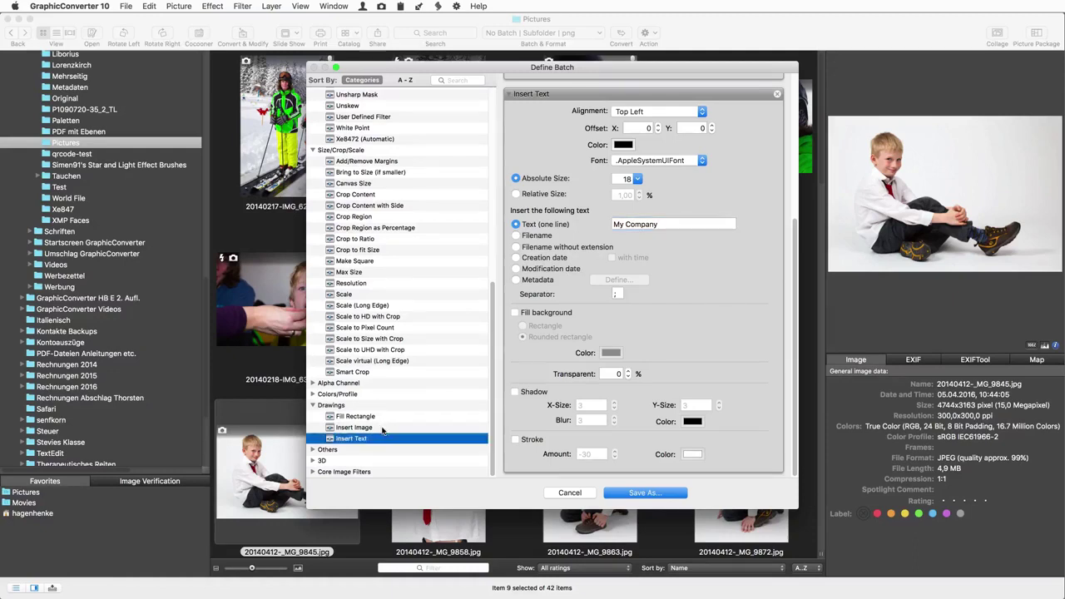
{"action": "left_click", "coordinate": [383, 427]}
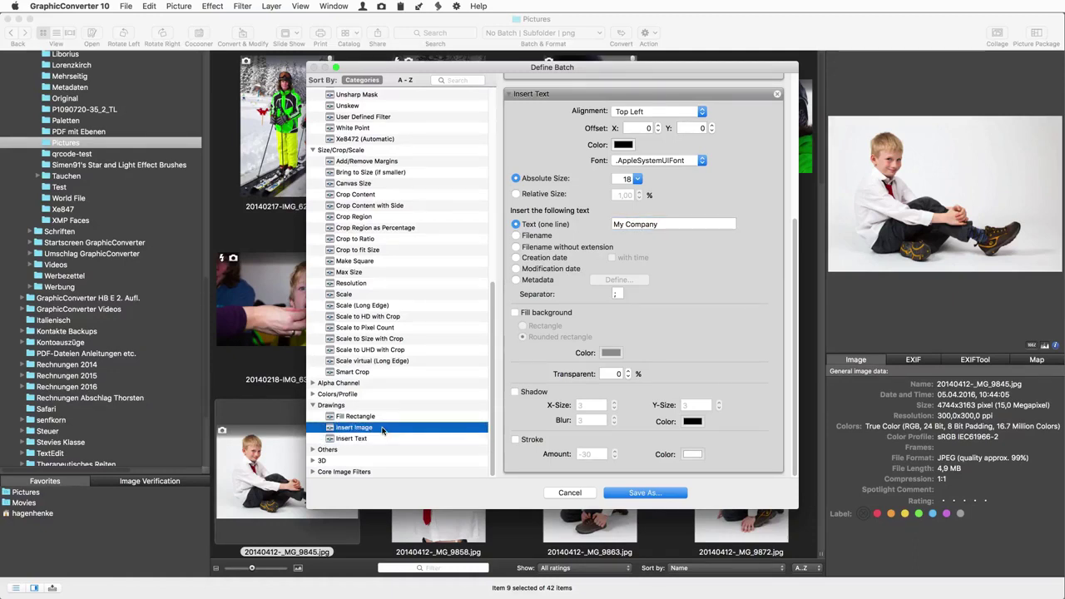
{"action": "double_click", "coordinate": [383, 427]}
{"action": "left_click", "coordinate": [619, 460]}
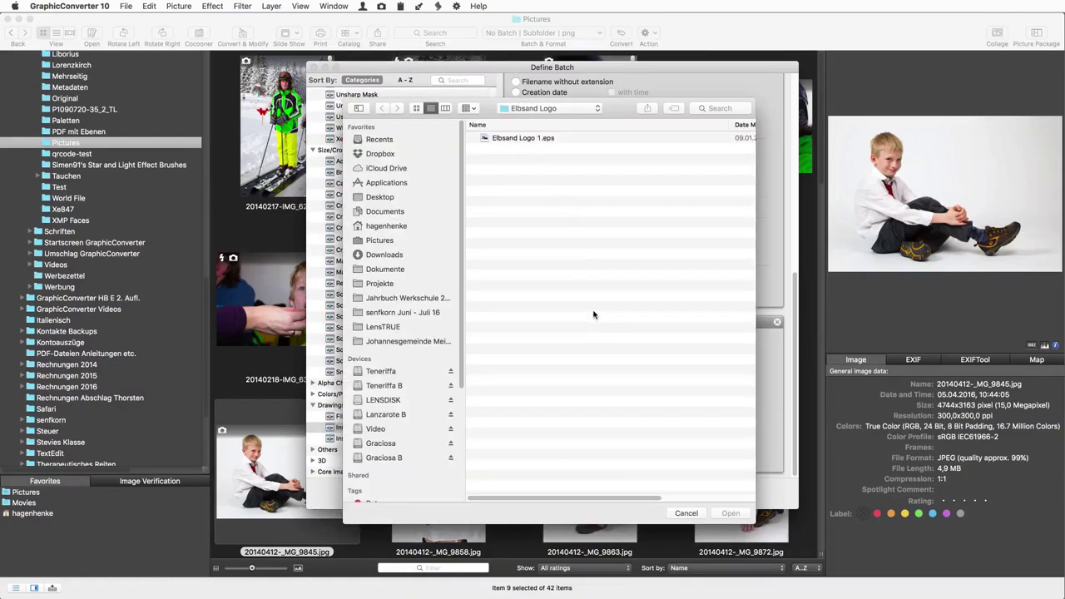
{"action": "double_click", "coordinate": [535, 139]}
{"action": "left_click", "coordinate": [629, 340]}
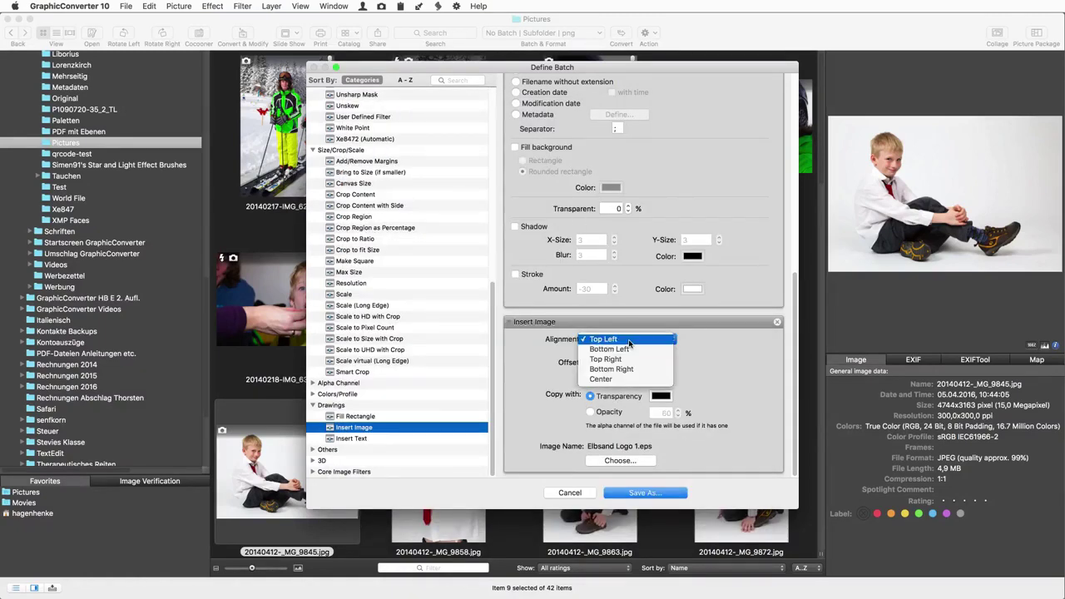
{"action": "left_click", "coordinate": [628, 380]}
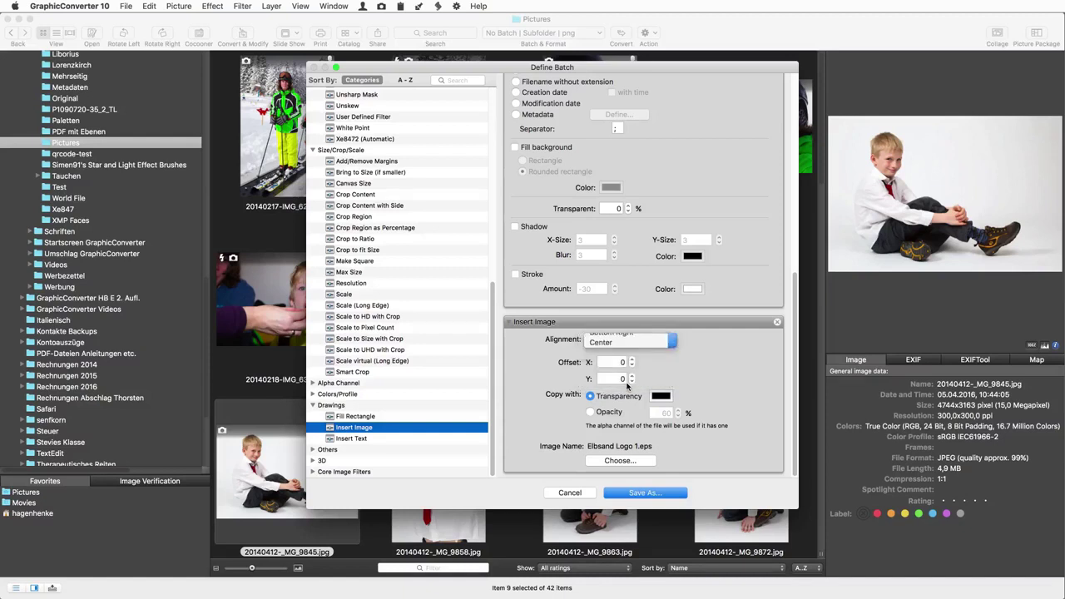
{"action": "left_click", "coordinate": [639, 492]}
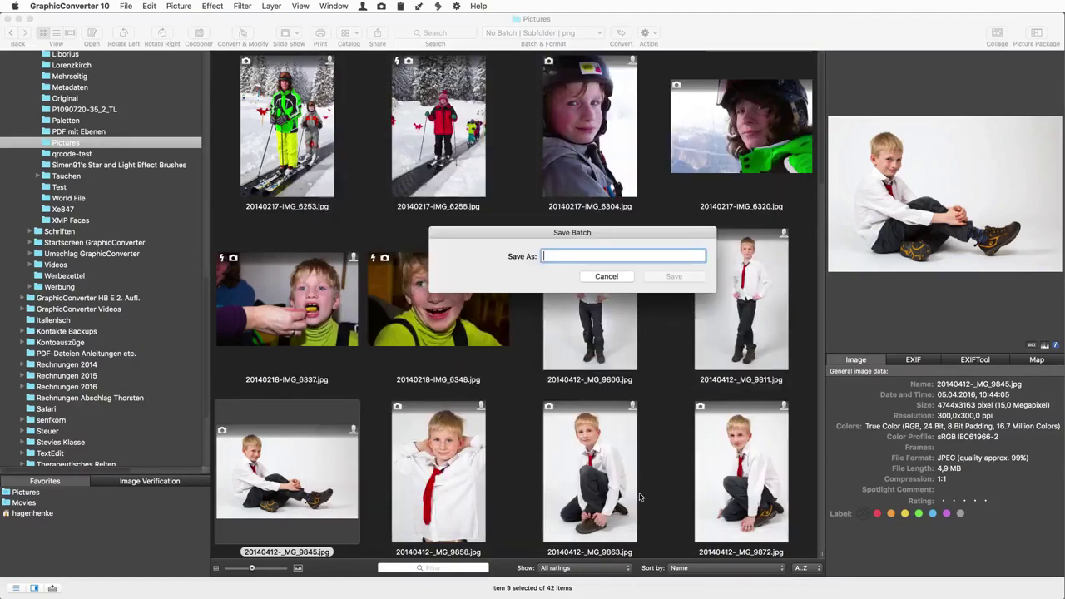
Step: Save the batch as '800 Pixels sharp logo' and run it on two studio photos
{"action": "type", "text": "800 Pixels sharp logo"}
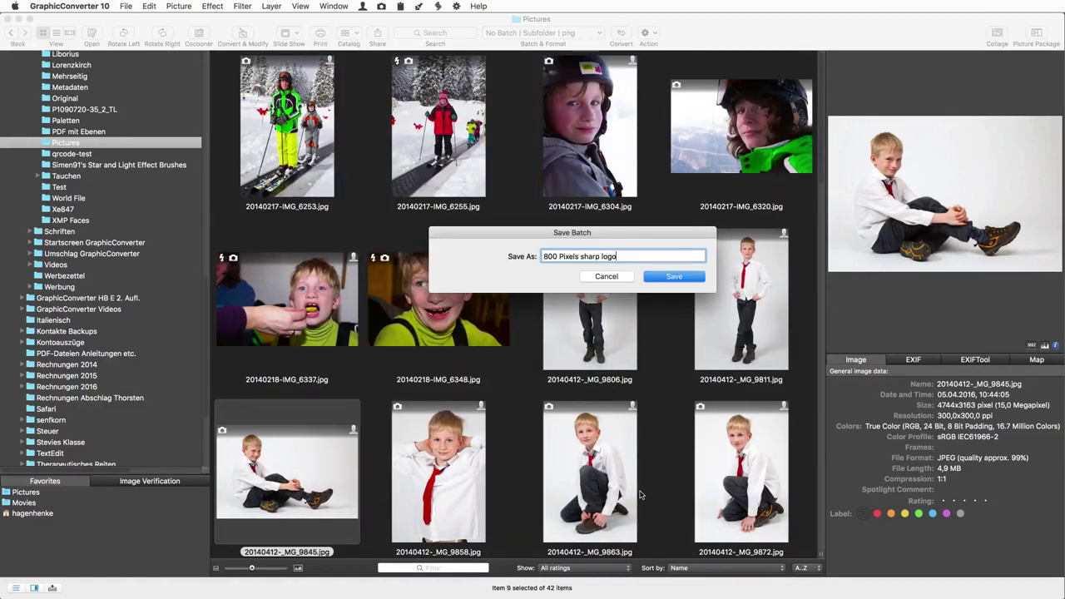
{"action": "key", "text": "Return"}
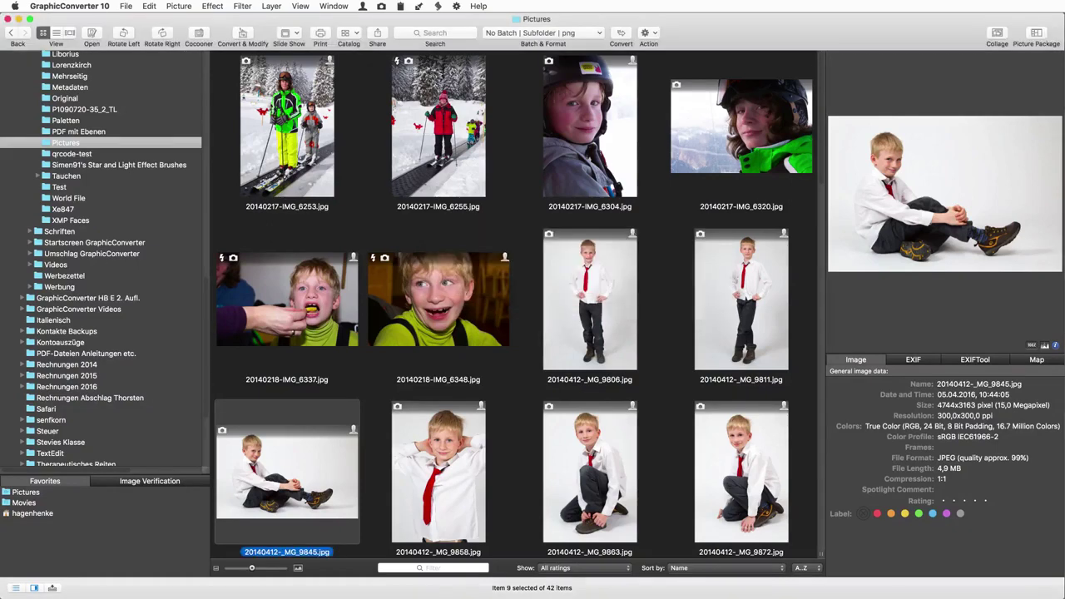
{"action": "left_click", "coordinate": [479, 468], "text": "shift"}
{"action": "left_click", "coordinate": [624, 34]}
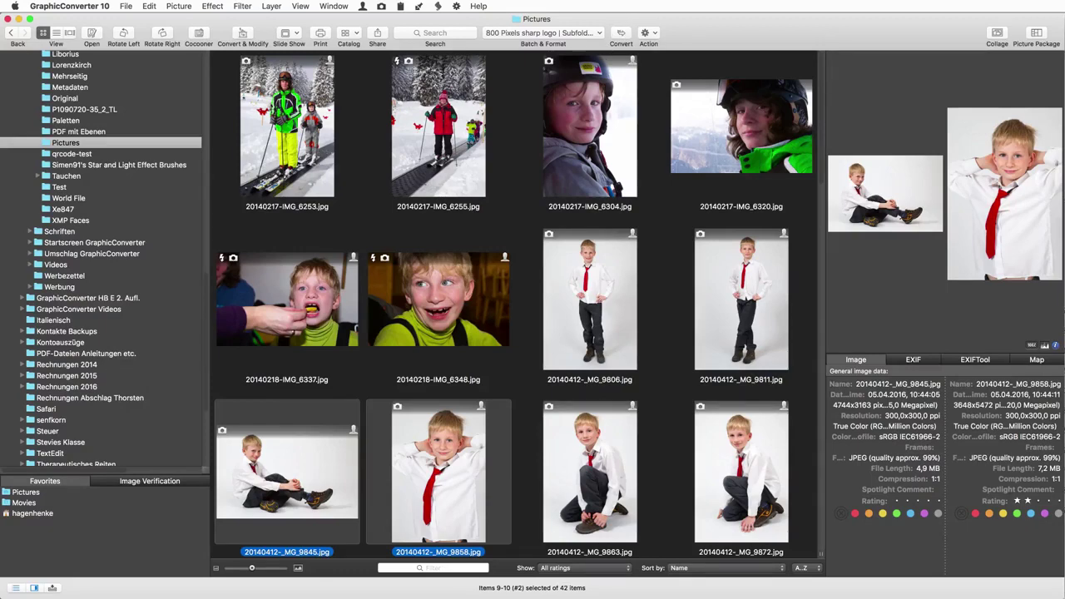
Step: Inspect the resulting 800x533 PNGs in the Converted Files folder
{"action": "left_click", "coordinate": [37, 143]}
{"action": "left_click", "coordinate": [55, 154]}
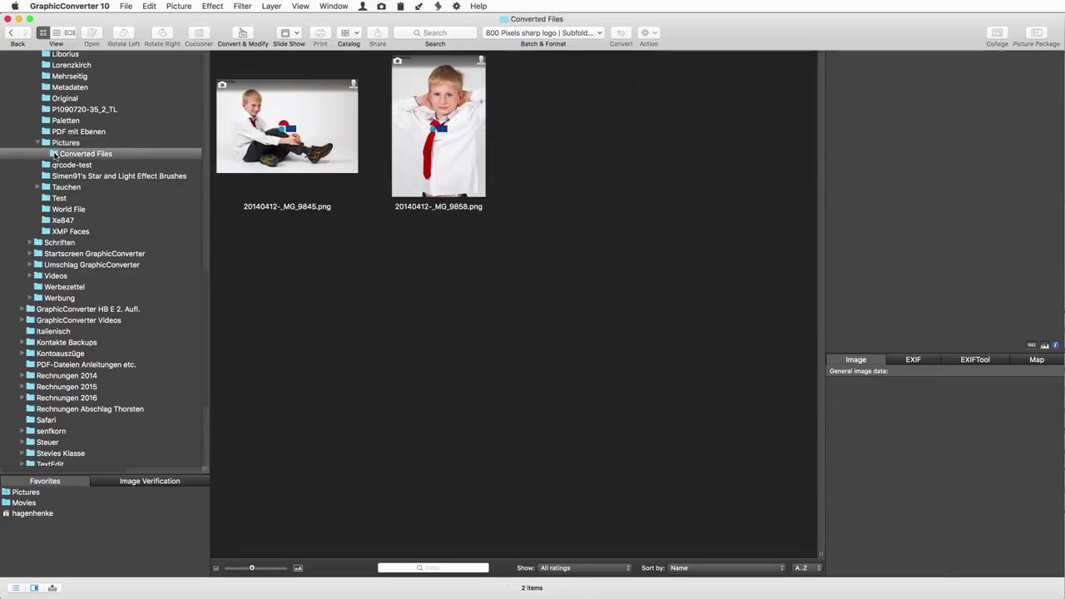
{"action": "left_click", "coordinate": [253, 170]}
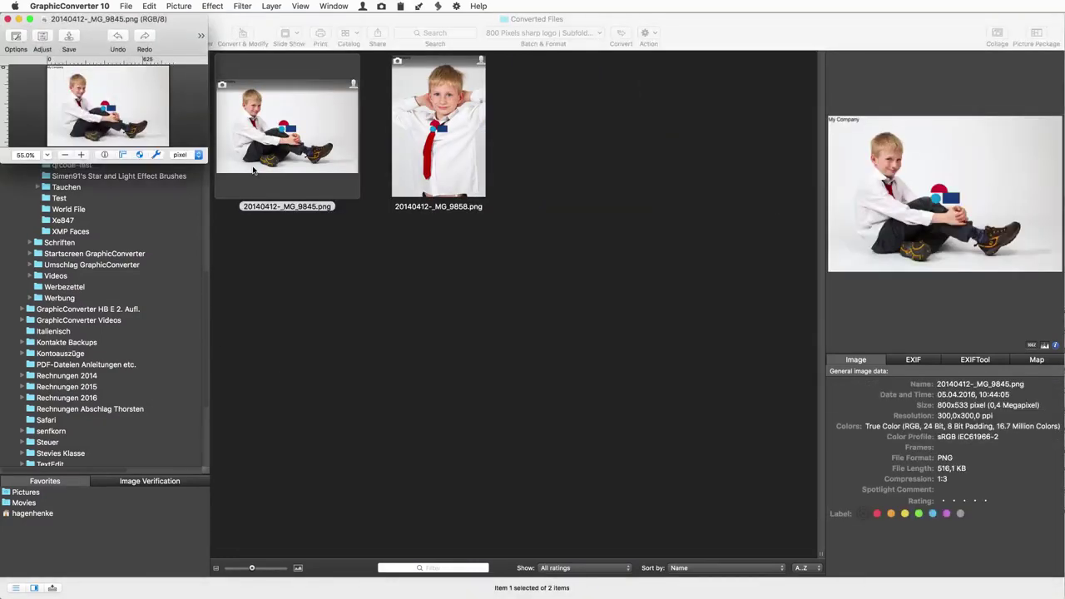
{"action": "left_click", "coordinate": [254, 169]}
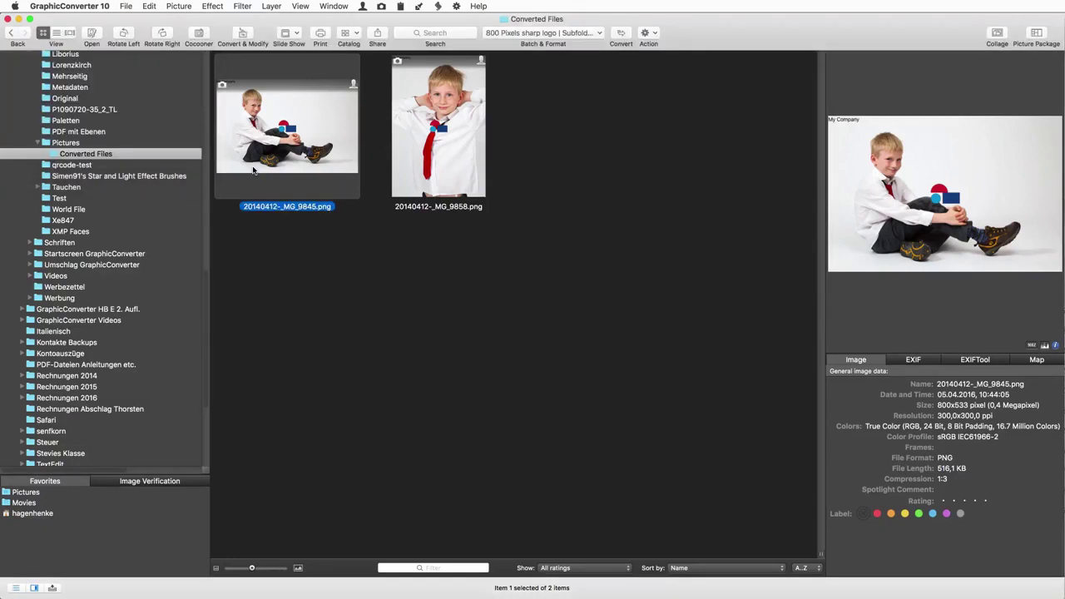
Step: Set up Convert & Modify to convert from Pictures into Converted Files as PNG
{"action": "left_click", "coordinate": [242, 35]}
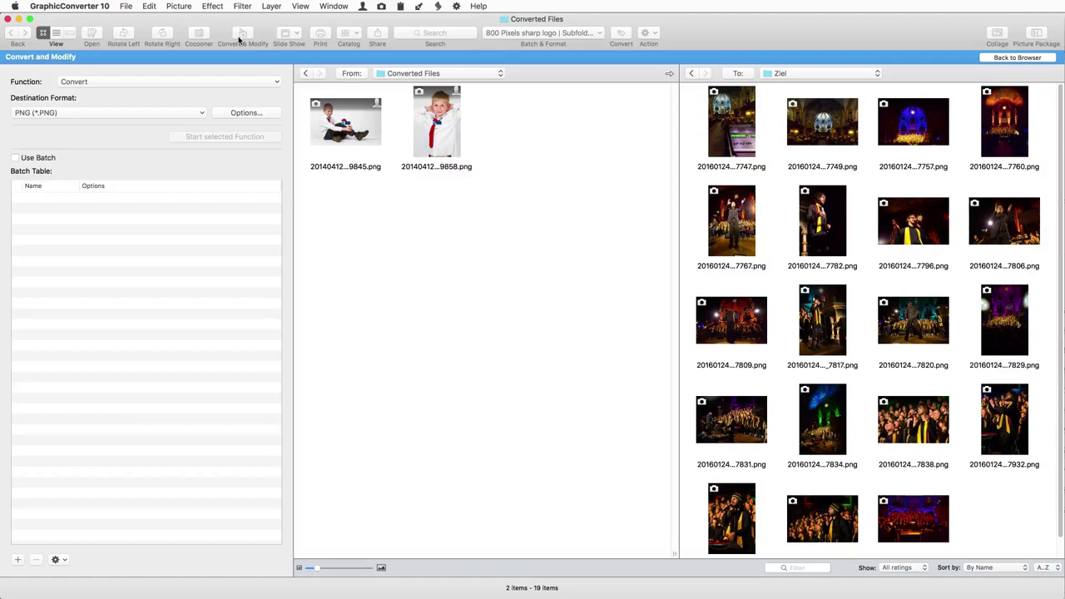
{"action": "left_click", "coordinate": [668, 74]}
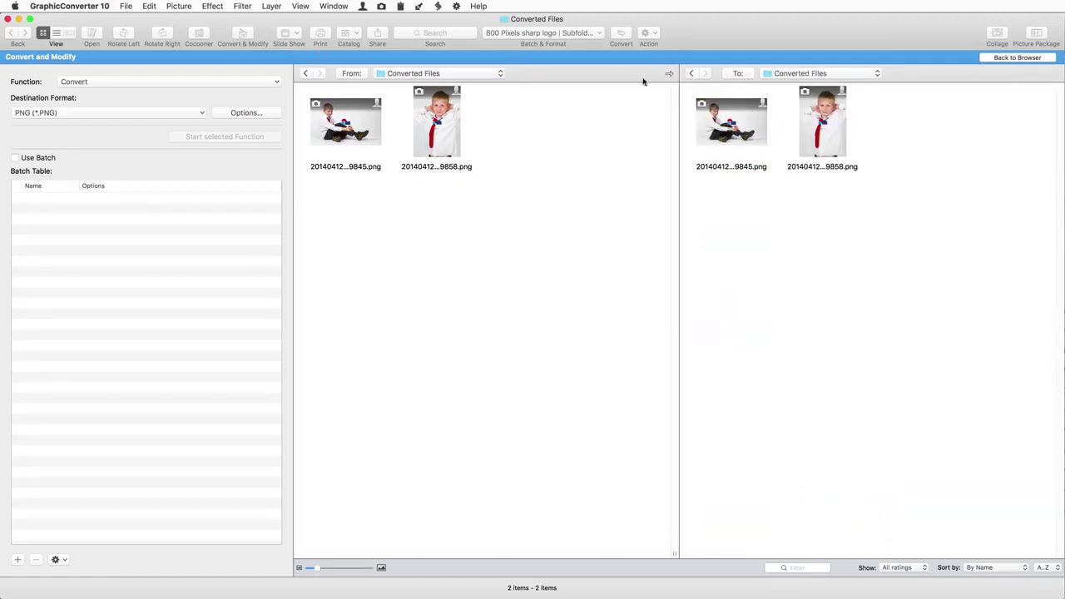
{"action": "left_click", "coordinate": [479, 77]}
{"action": "left_click", "coordinate": [477, 85]}
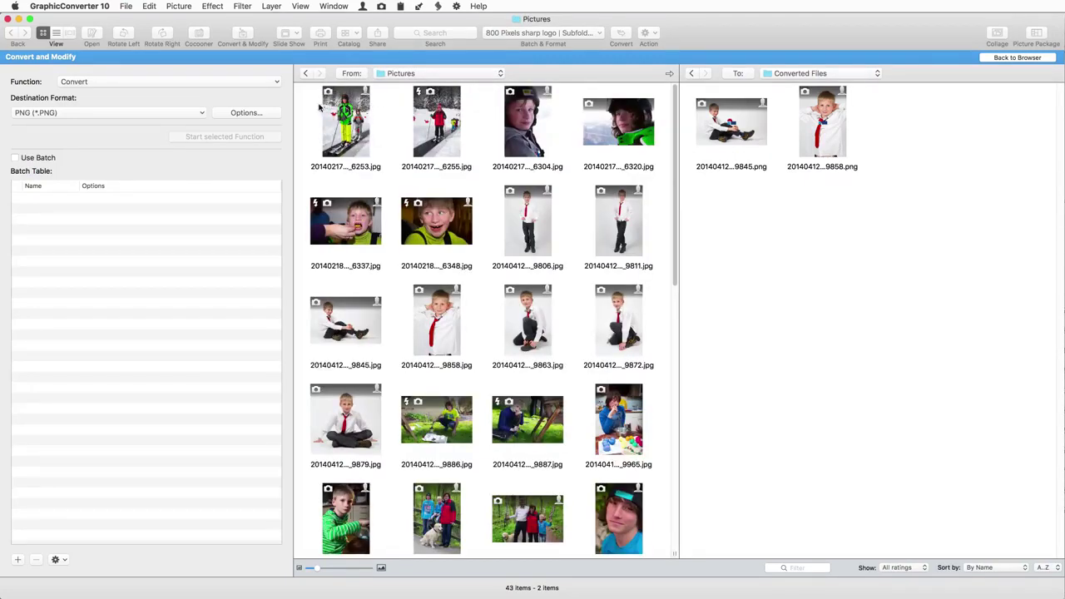
{"action": "left_click", "coordinate": [16, 558]}
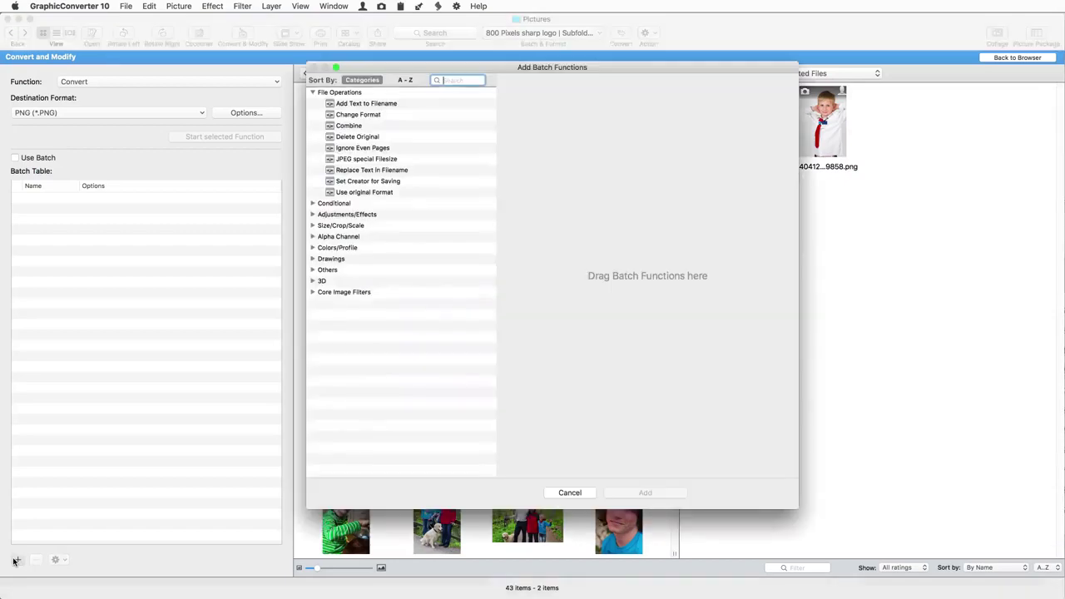
{"action": "left_click", "coordinate": [312, 202]}
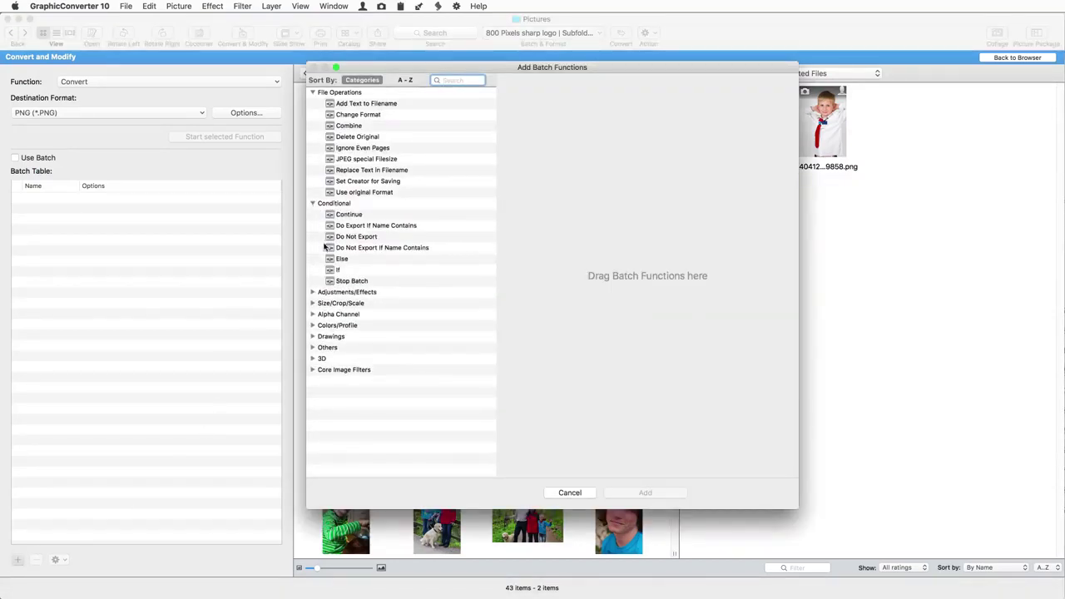
{"action": "left_click", "coordinate": [351, 270]}
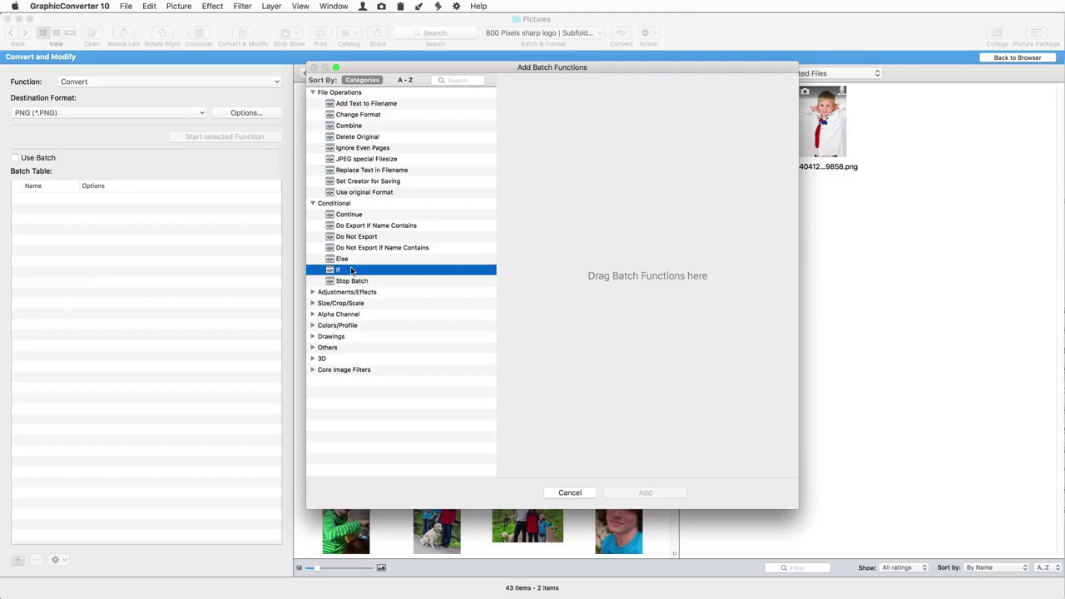
{"action": "double_click", "coordinate": [351, 270]}
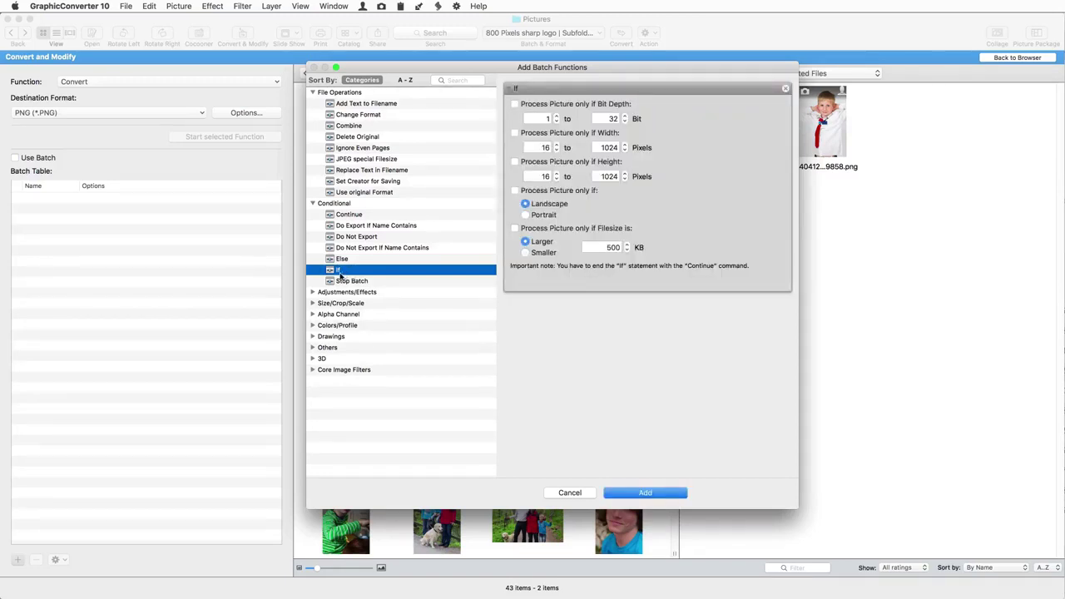
{"action": "key", "text": "Escape"}
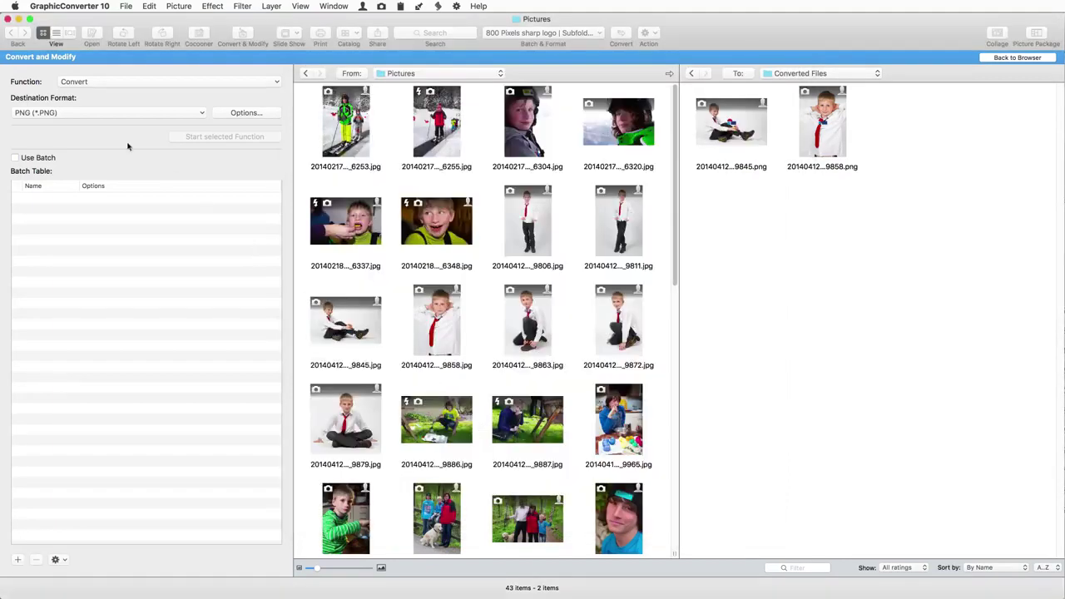
{"action": "left_click", "coordinate": [90, 83]}
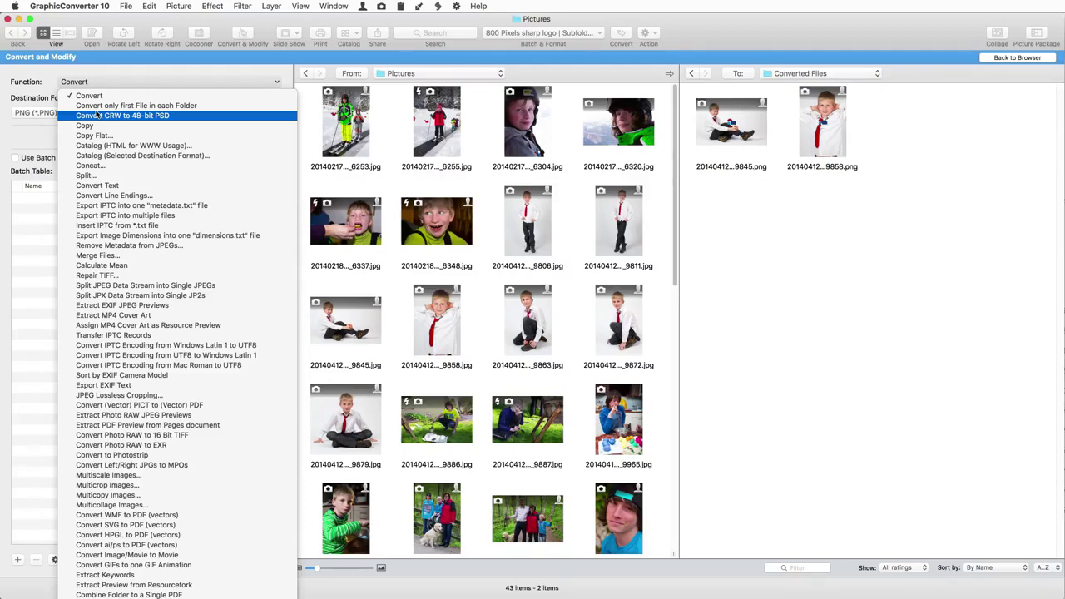
{"action": "left_click", "coordinate": [50, 84]}
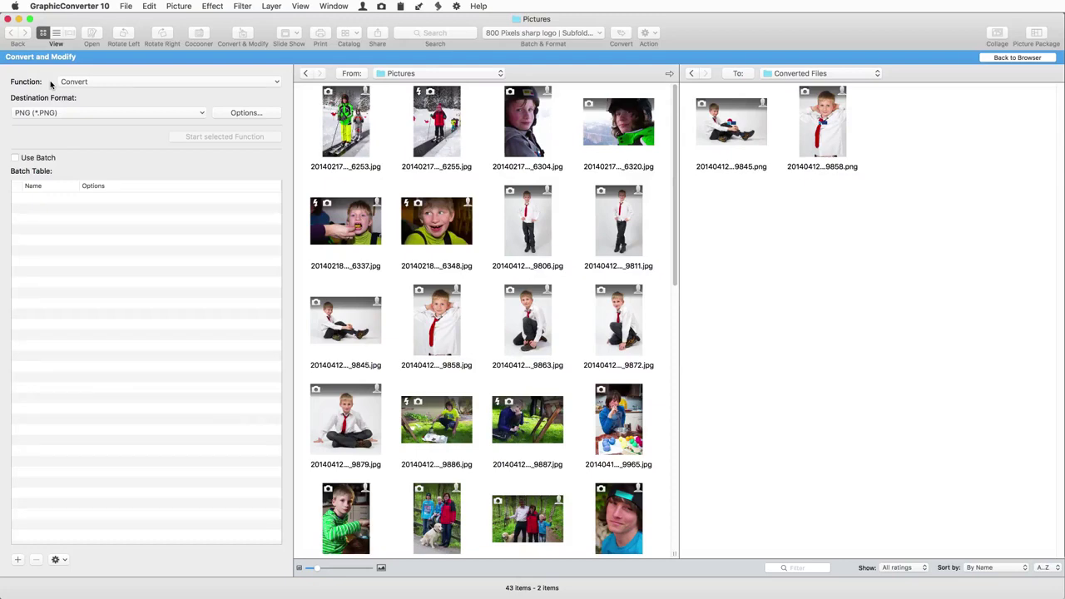
{"action": "left_click", "coordinate": [999, 60]}
Step: Check slide show settings (4-second delay, file names shown), then start the Pictures slide show
{"action": "left_click", "coordinate": [87, 143]}
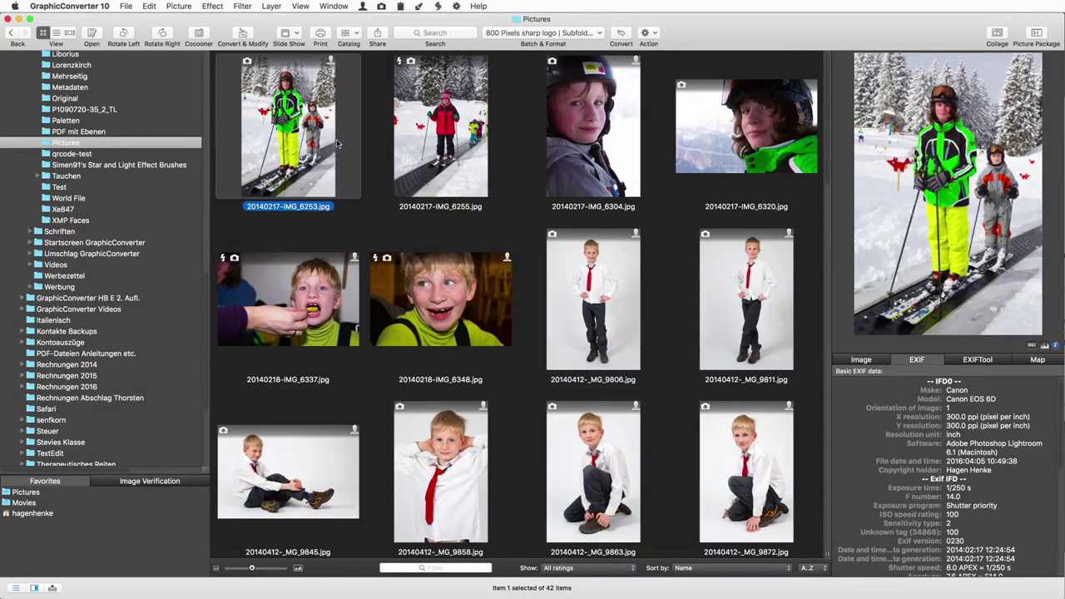
{"action": "key", "text": "super+comma"}
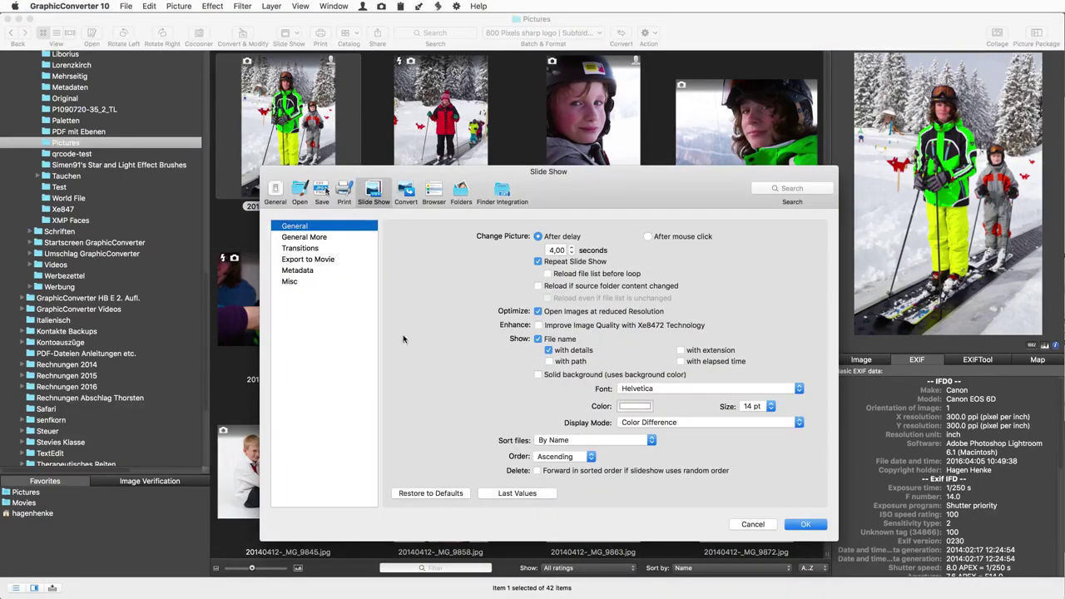
{"action": "left_click", "coordinate": [538, 338]}
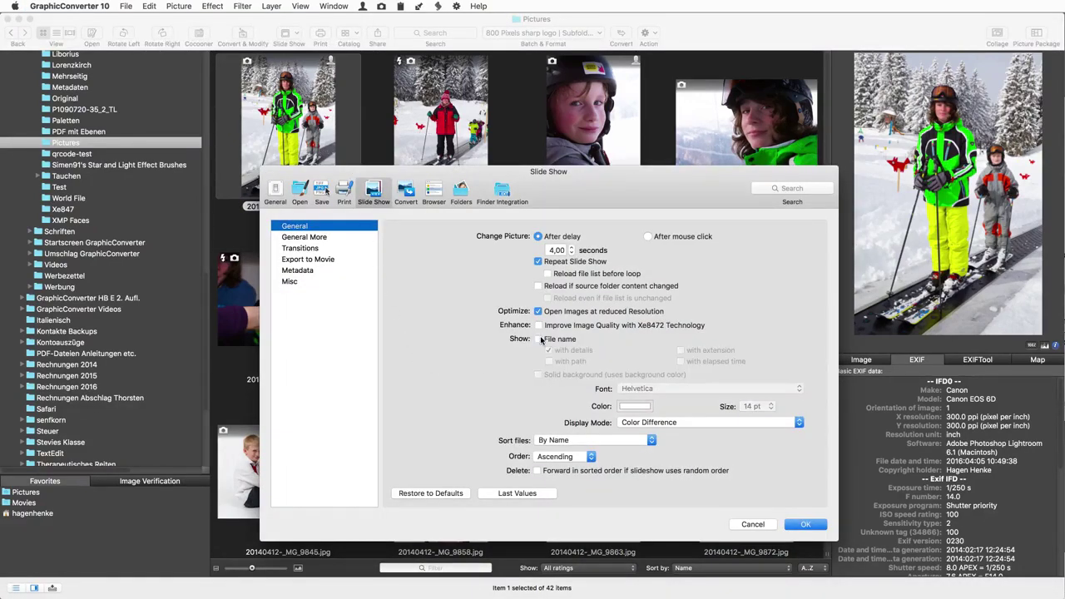
{"action": "left_click", "coordinate": [539, 339]}
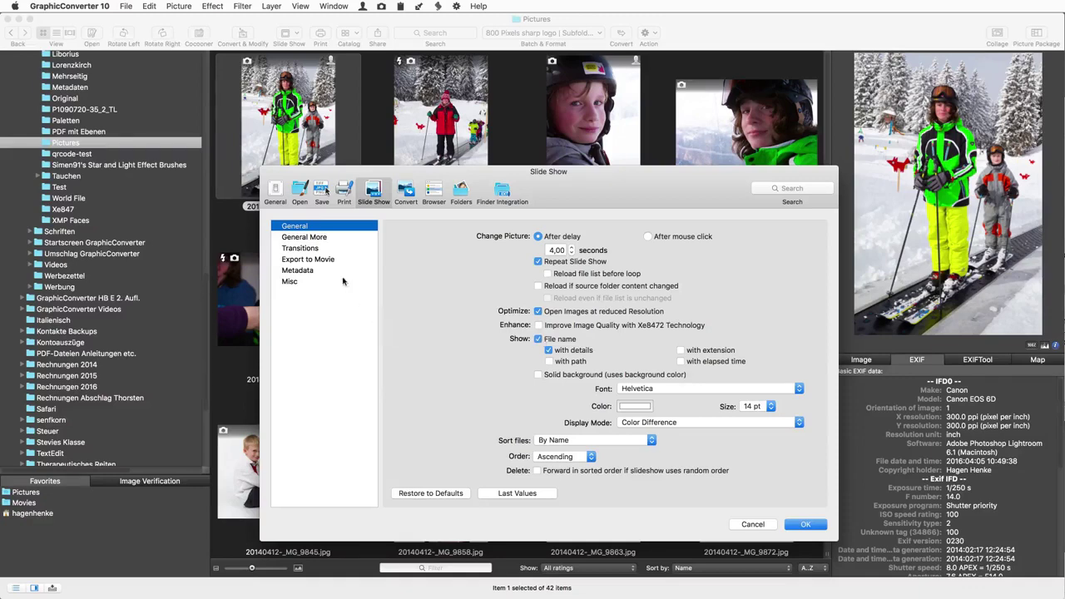
{"action": "left_click", "coordinate": [310, 237]}
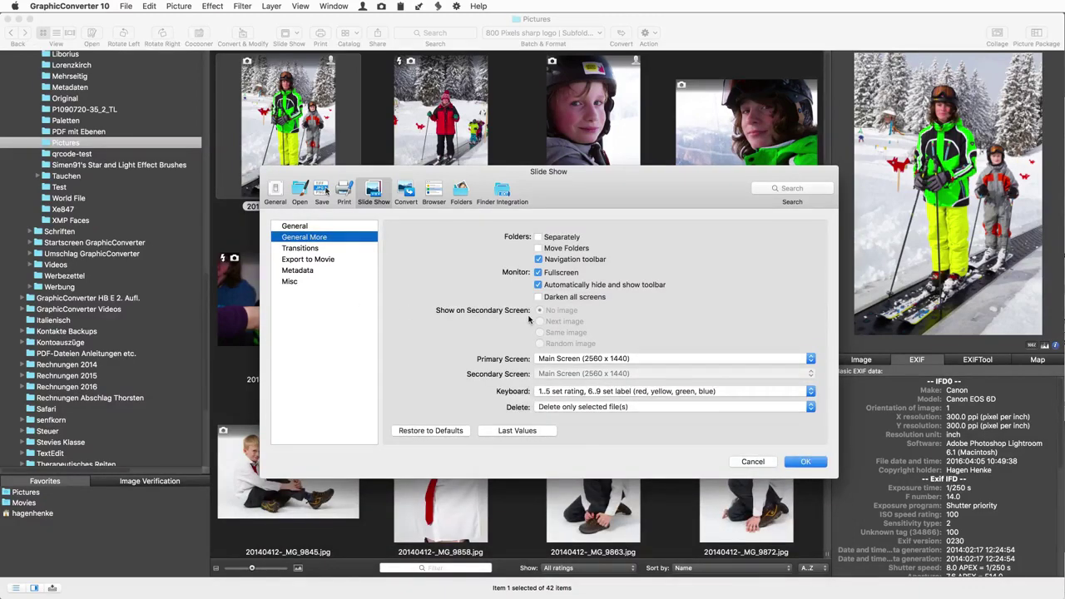
{"action": "key", "text": "Return"}
{"action": "left_click", "coordinate": [285, 33]}
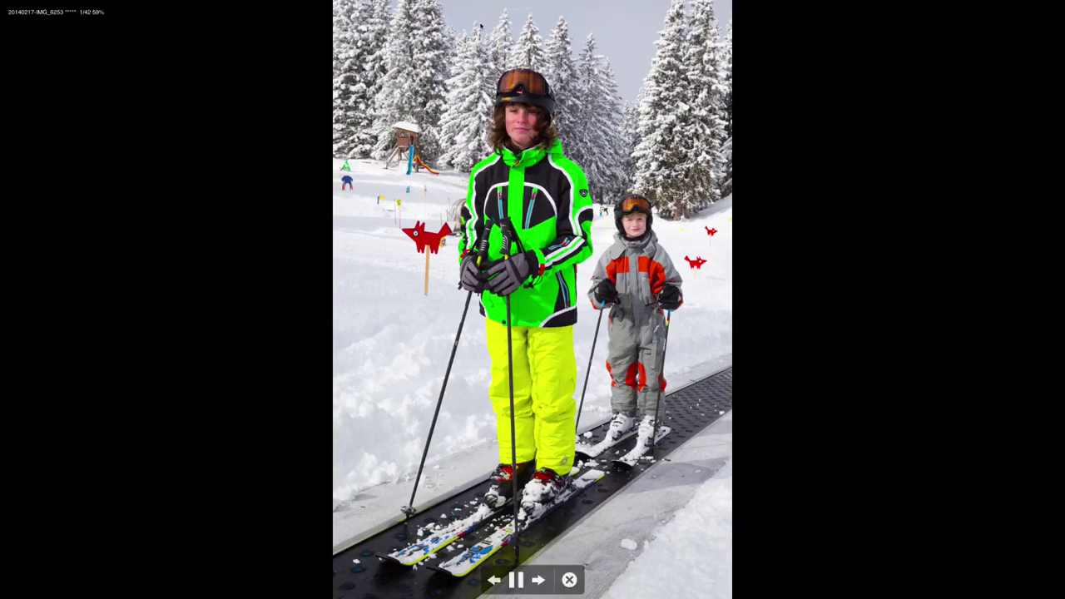
Step: Watch the slide show advance to image 2 of 42, then exit it
{"action": "mouse_move", "coordinate": [482, 25]}
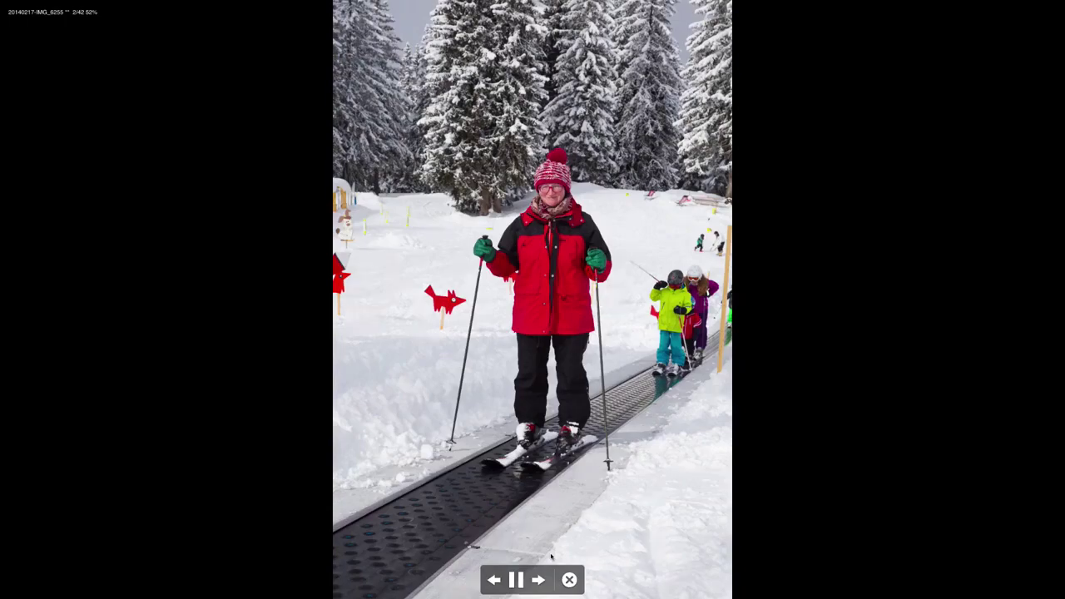
{"action": "key", "text": "Escape"}
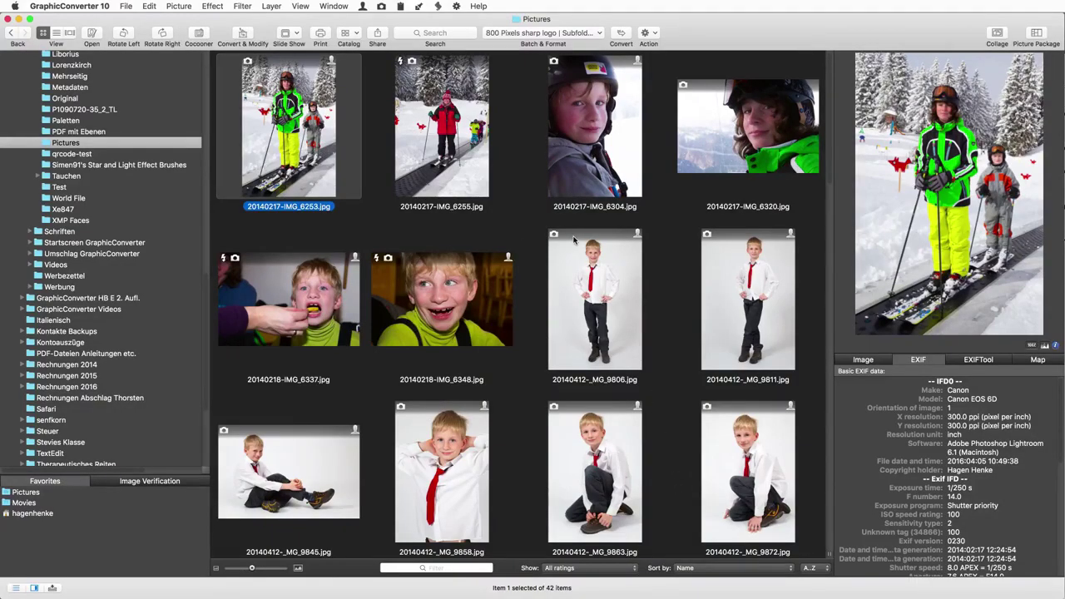
{"action": "right_click", "coordinate": [304, 69]}
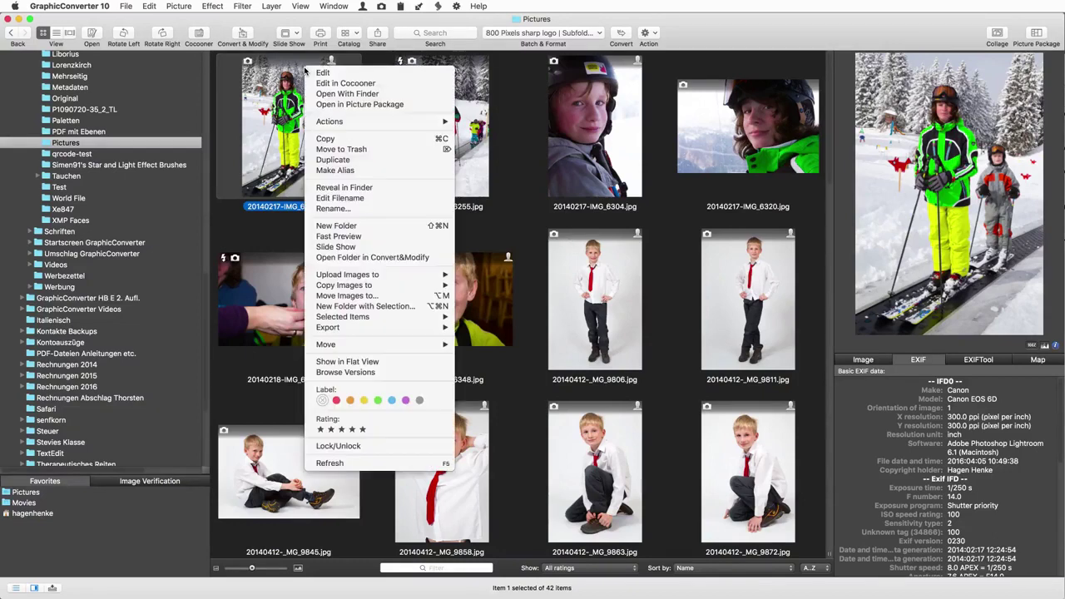
{"action": "mouse_move", "coordinate": [358, 123]}
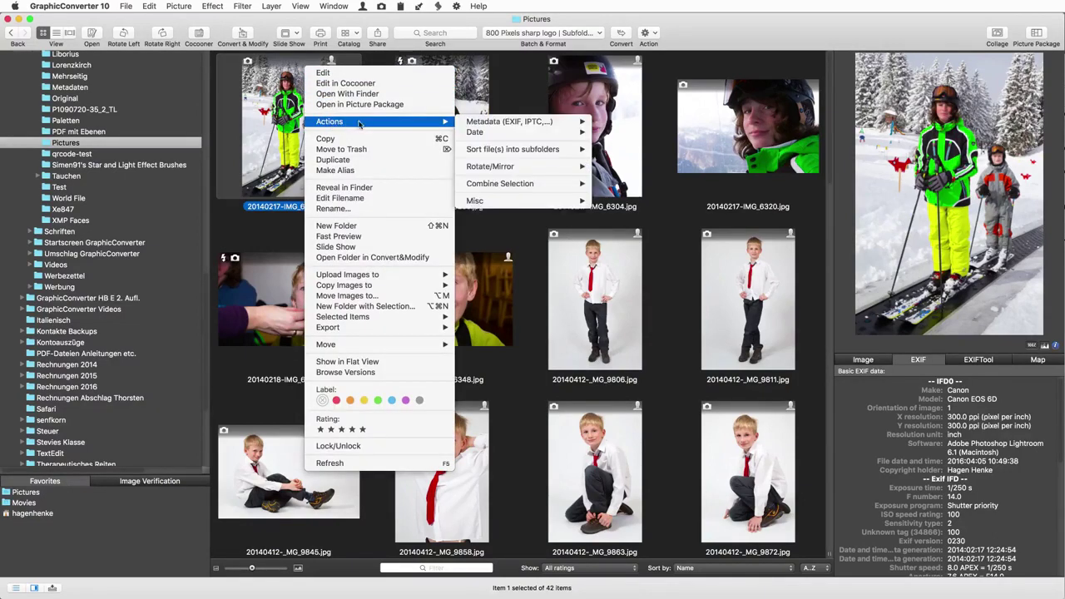
{"action": "mouse_move", "coordinate": [462, 123]}
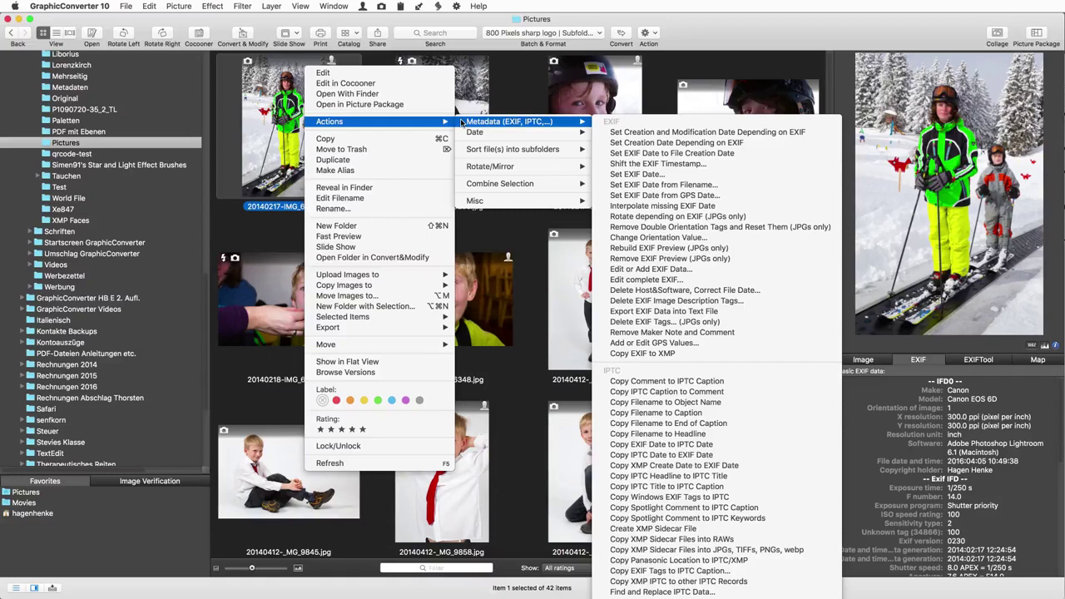
{"action": "left_click", "coordinate": [403, 8]}
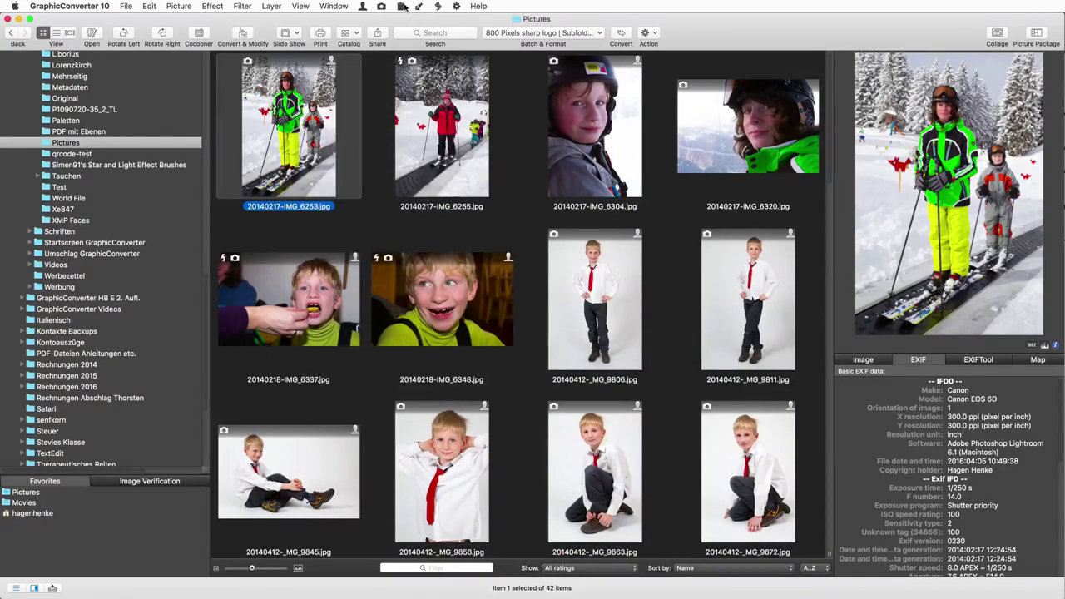
{"action": "left_click", "coordinate": [403, 7]}
Step: Shift the EXIF timestamp of 20140217-IMG_6253.jpg by -5 hours
{"action": "mouse_move", "coordinate": [382, 8]}
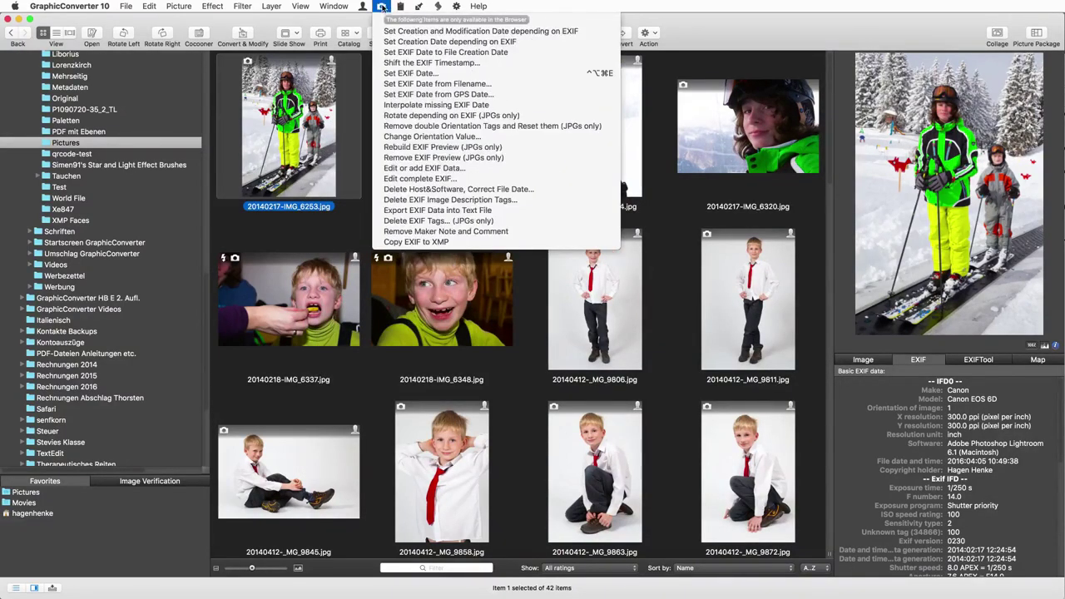
{"action": "left_click", "coordinate": [376, 63]}
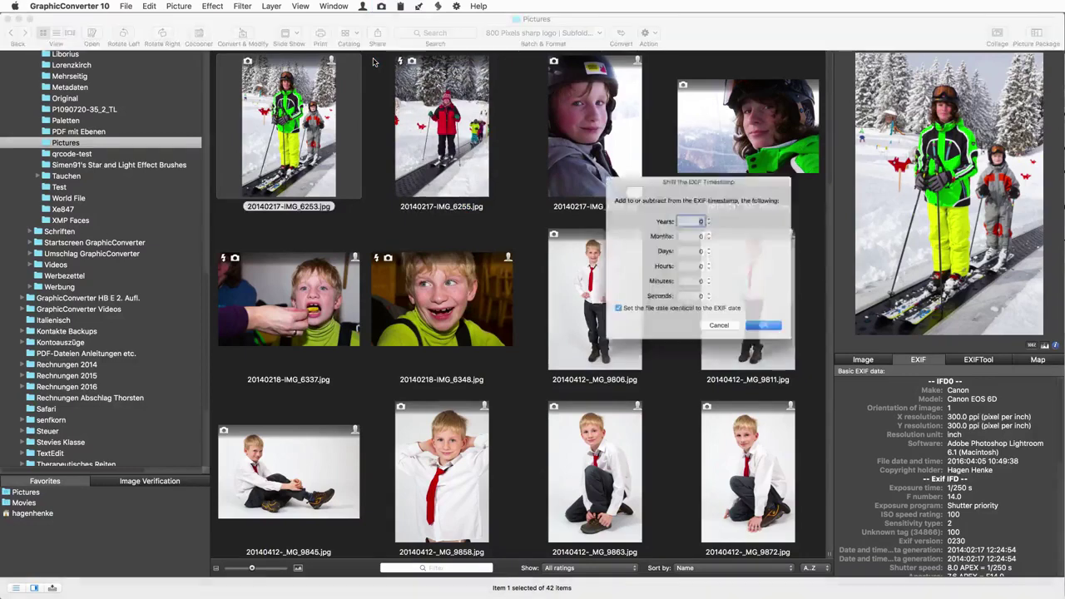
{"action": "left_click", "coordinate": [678, 266]}
{"action": "type", "text": "-5"}
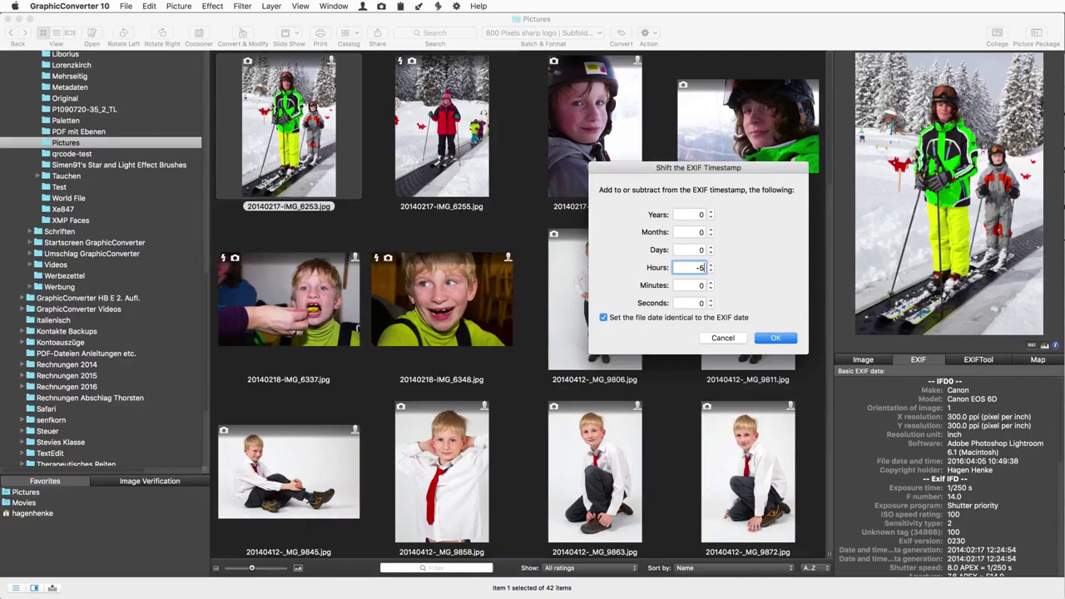
{"action": "key", "text": "Return"}
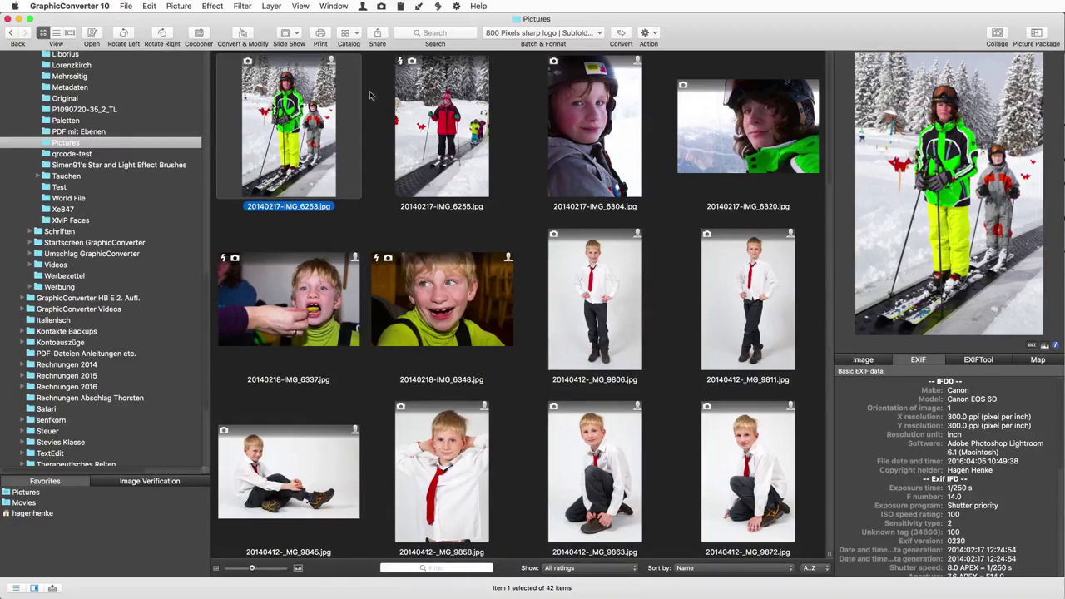
{"action": "left_click", "coordinate": [334, 6]}
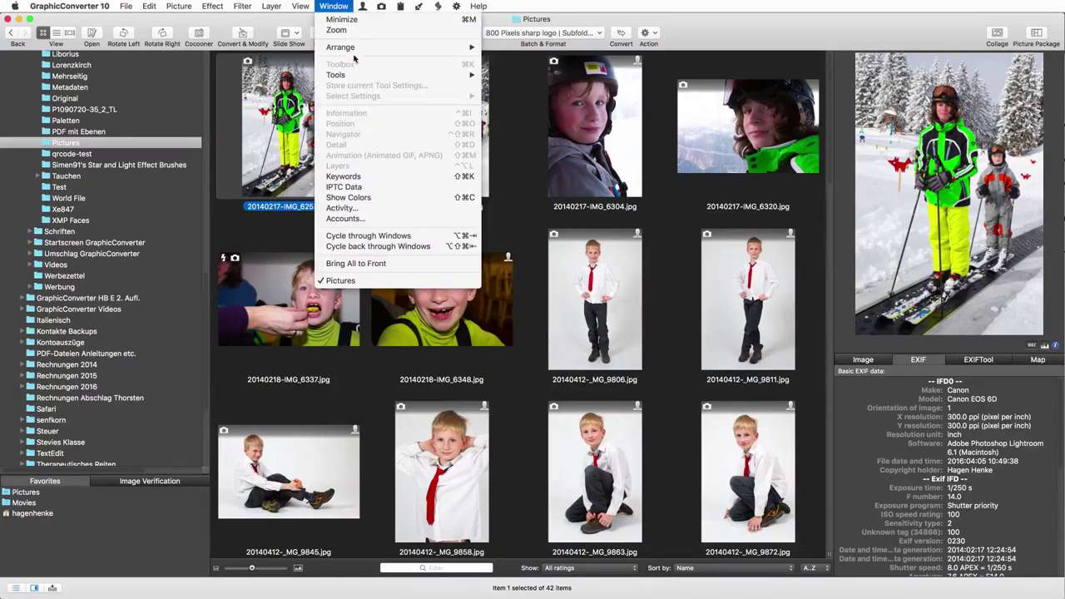
{"action": "left_click", "coordinate": [386, 176]}
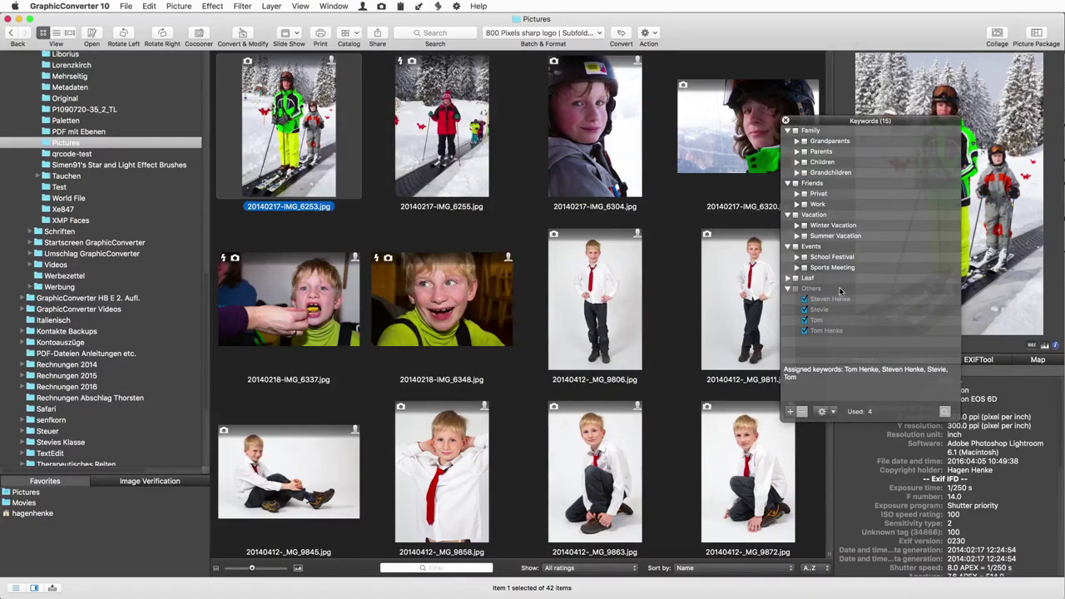
{"action": "left_click", "coordinate": [843, 280]}
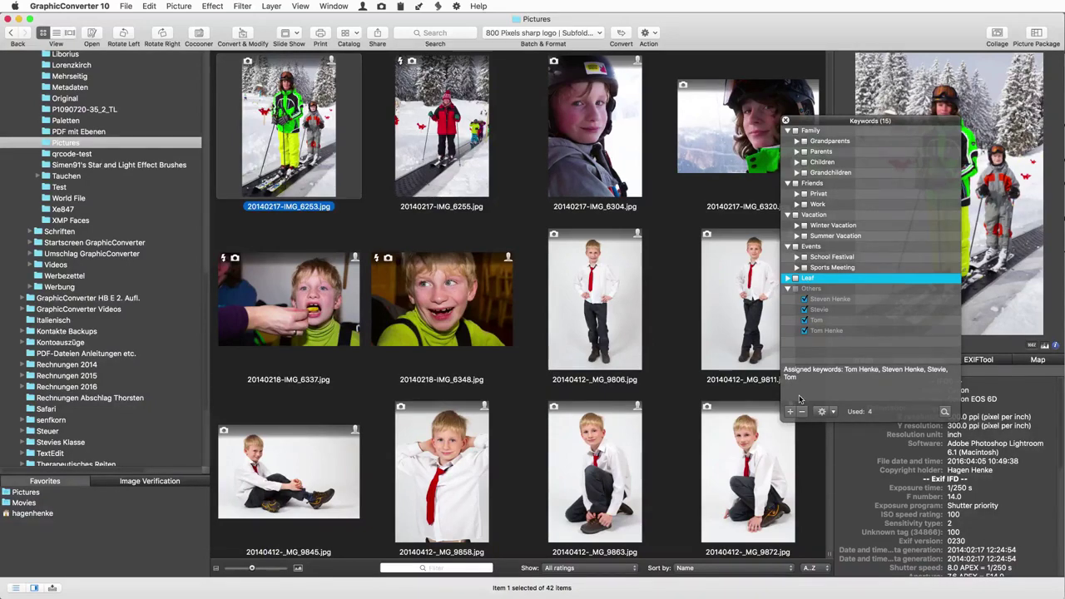
{"action": "key", "text": "Escape"}
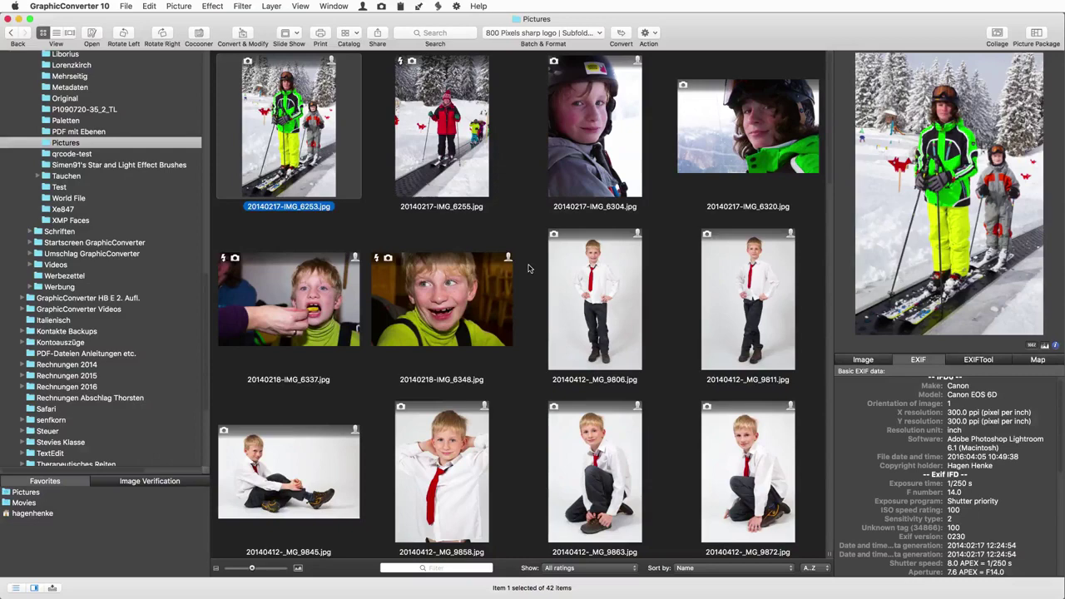
Step: Select all 42 photos and rename them to Vacation plus EXIF date, e.g. 'Vacation 2014-02-17 12.24.54.jpg'
{"action": "key", "text": "super+a"}
{"action": "right_click", "coordinate": [278, 108]}
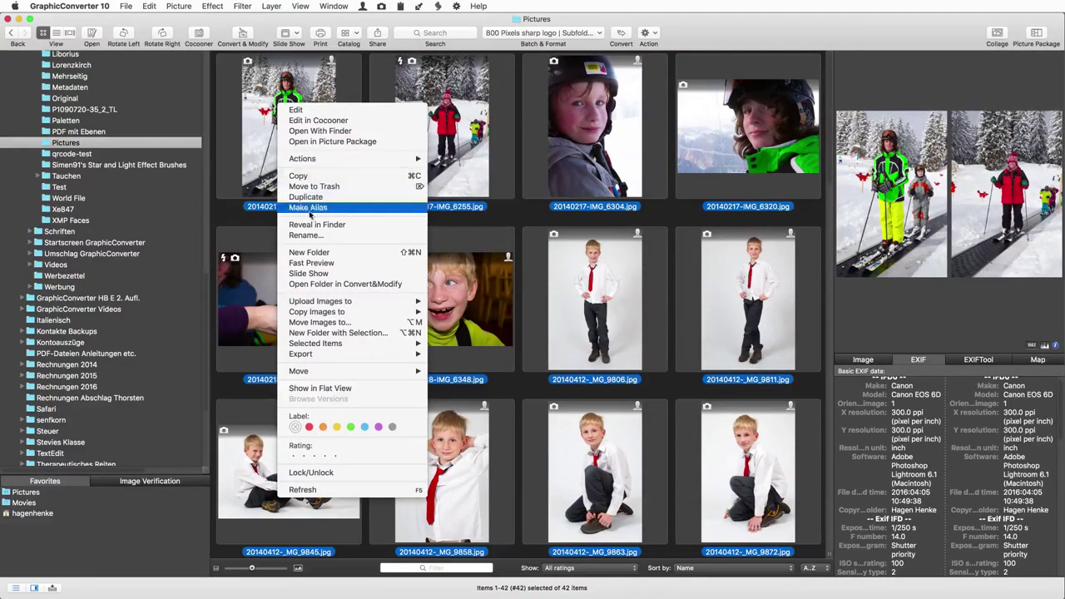
{"action": "left_click", "coordinate": [315, 235]}
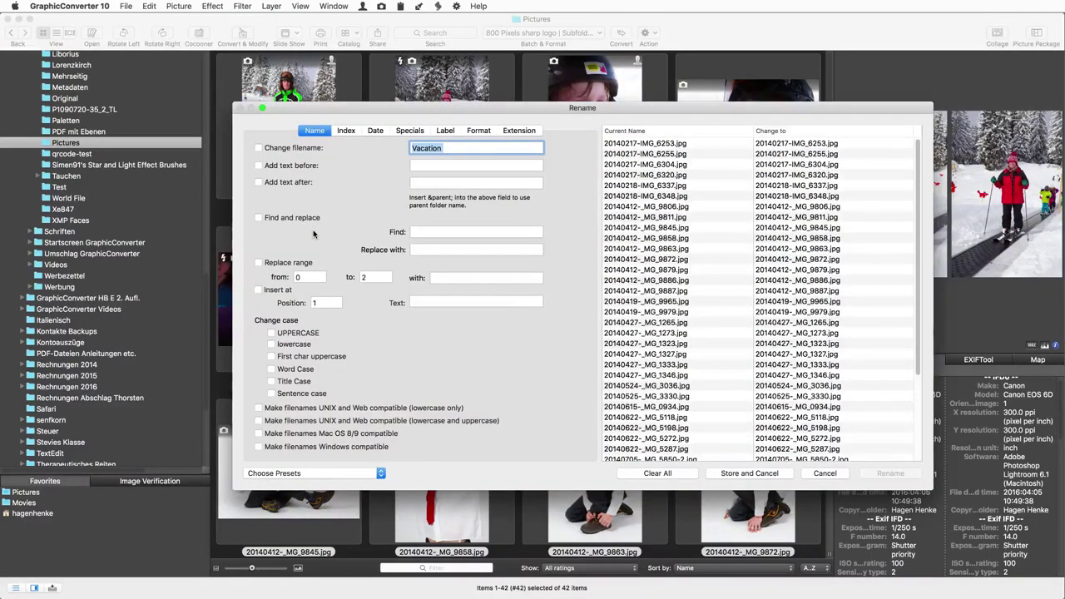
{"action": "left_click", "coordinate": [308, 150]}
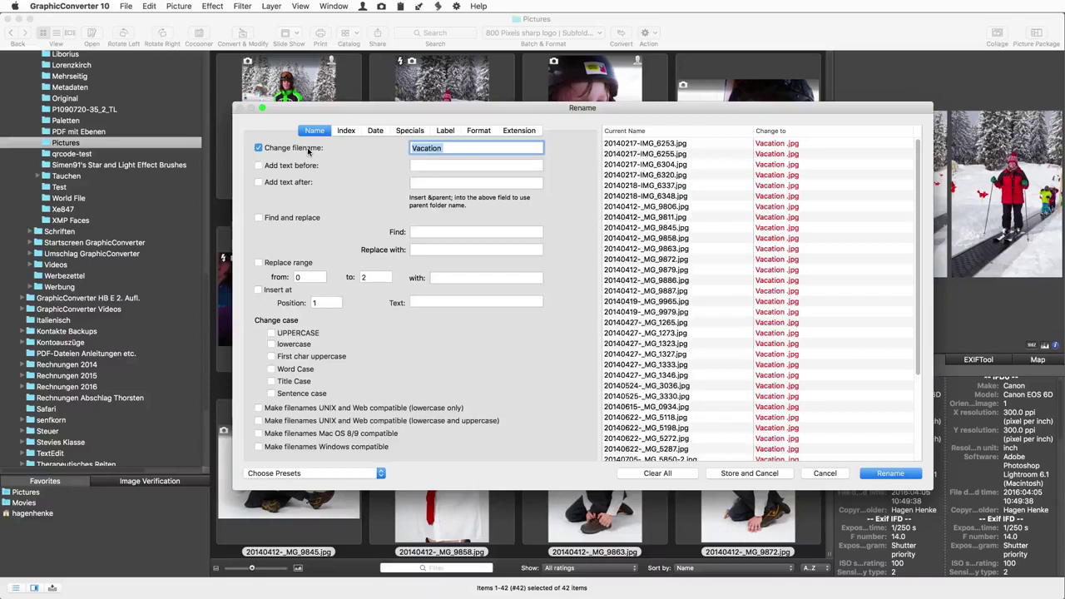
{"action": "left_click", "coordinate": [346, 131]}
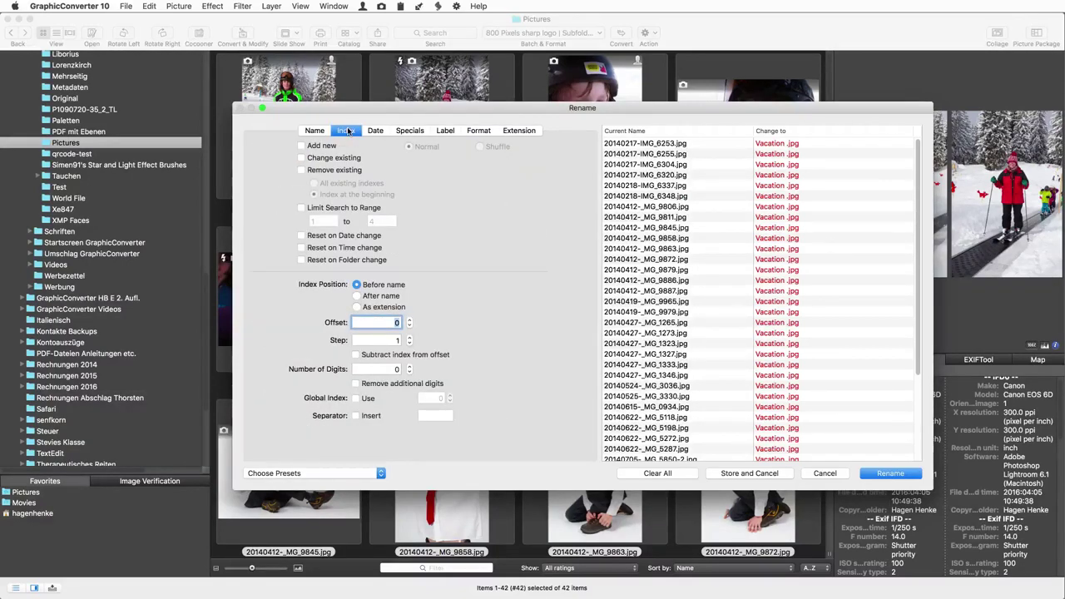
{"action": "left_click", "coordinate": [373, 133]}
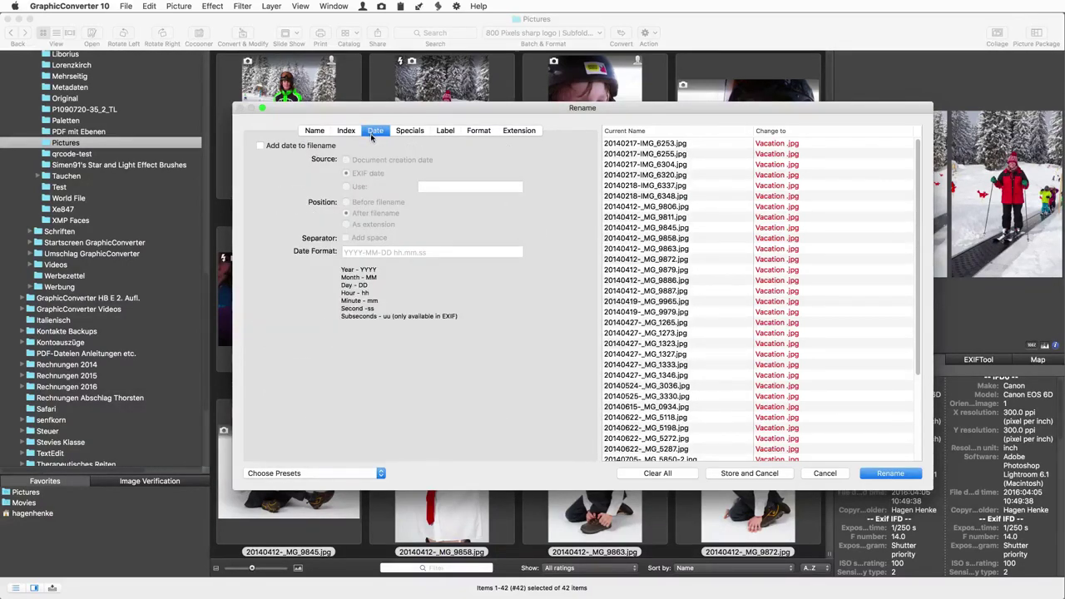
{"action": "left_click", "coordinate": [307, 147]}
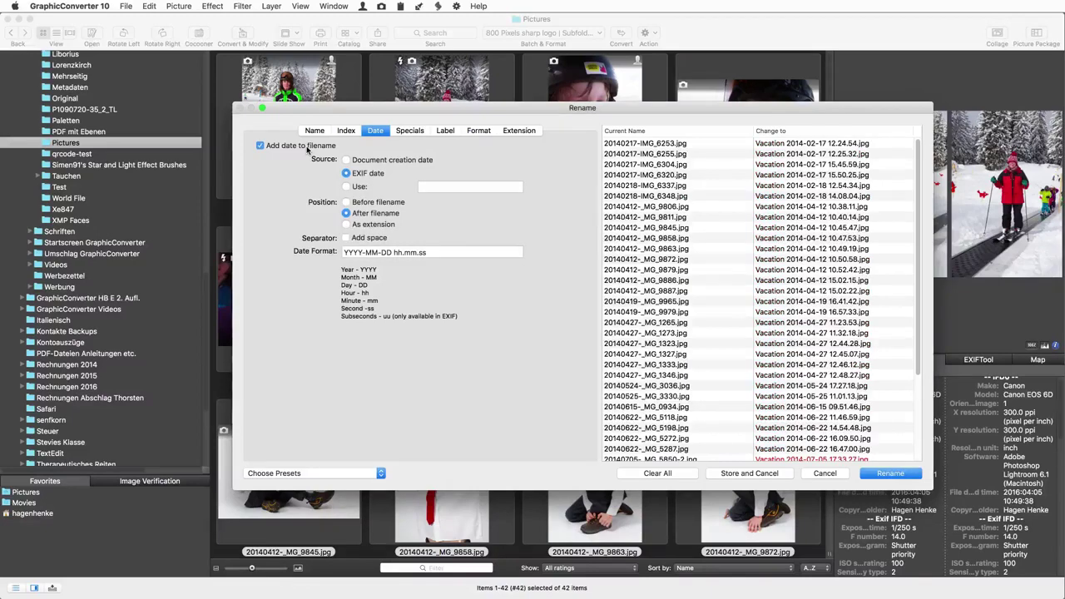